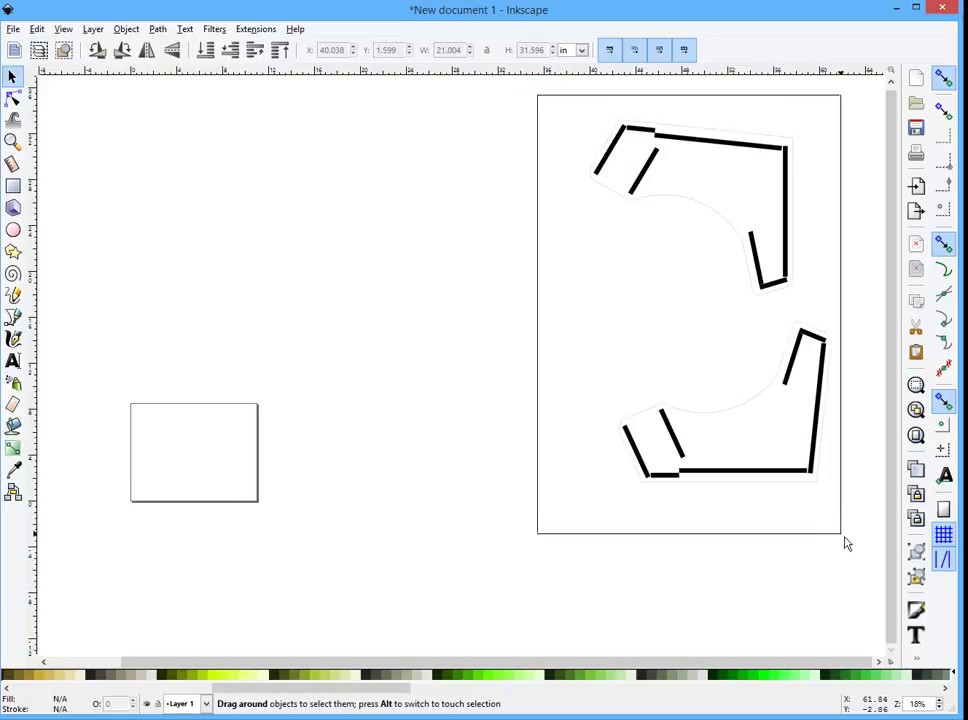
Drag the 17-object design group left to about X 12.673, Y -2.782.
{"action": "left_click_drag", "start_coordinate": [810, 487], "coordinate": [488, 548]}
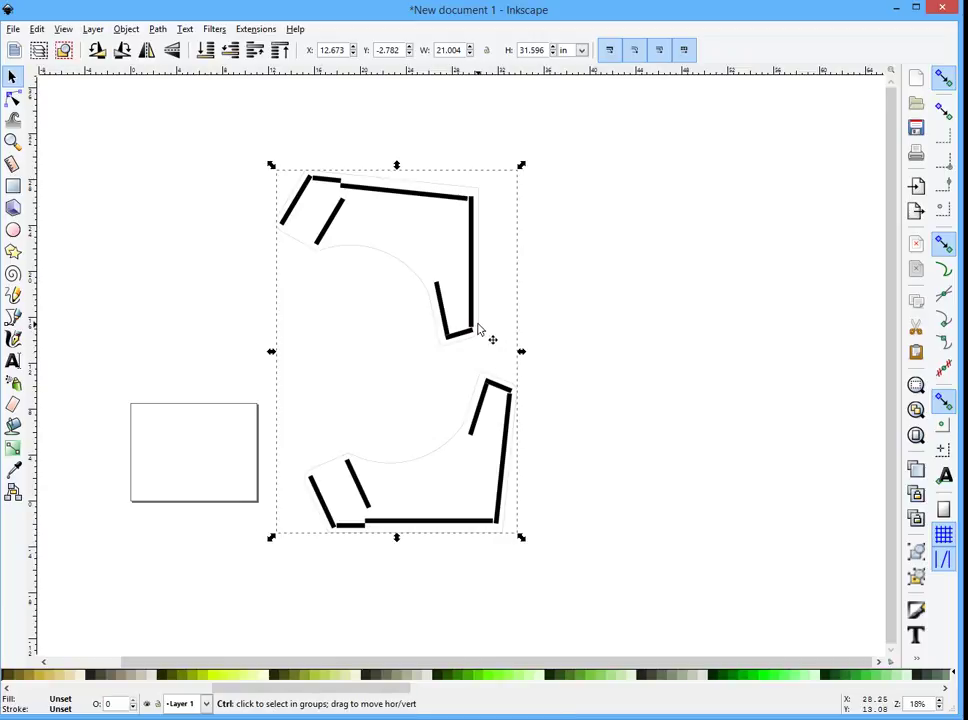
{"action": "scroll", "coordinate": [478, 330], "scroll_direction": "up", "scroll_amount": 1, "text": "ctrl"}
{"action": "scroll", "coordinate": [478, 330], "scroll_direction": "down", "scroll_amount": 1, "text": "ctrl"}
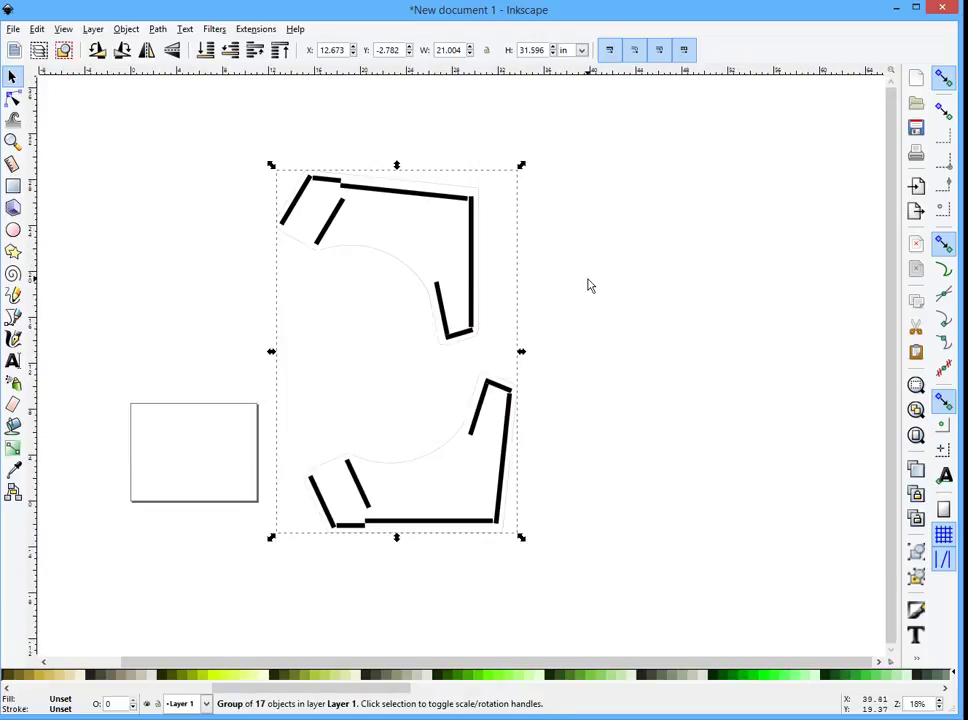
Switch the canvas to Outline display mode and deselect the two-piece group.
{"action": "left_click", "coordinate": [62, 30]}
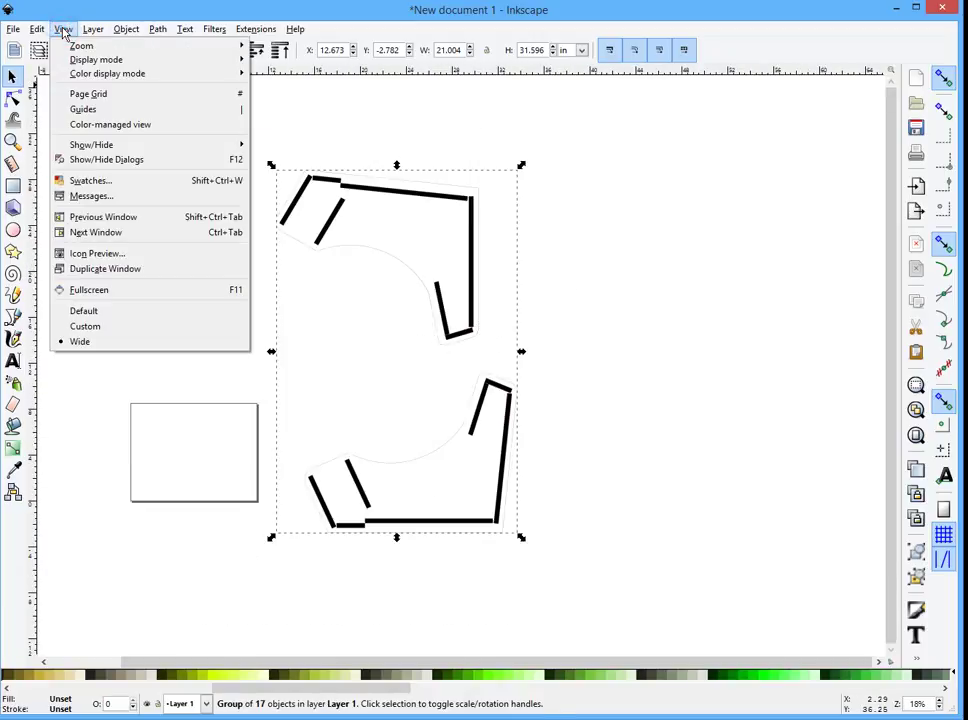
{"action": "mouse_move", "coordinate": [90, 62]}
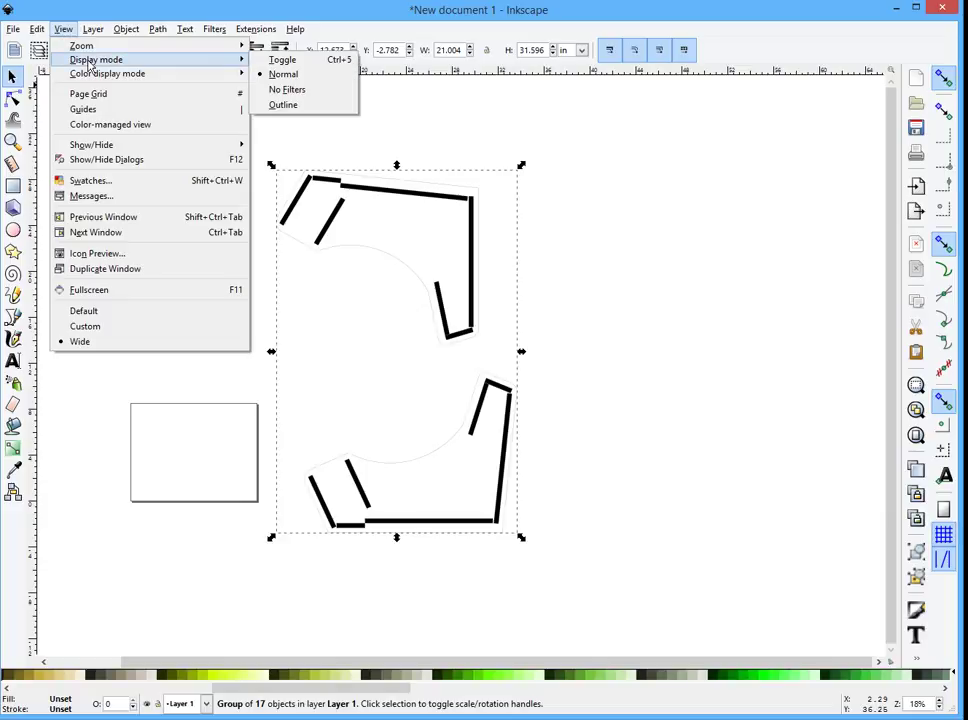
{"action": "left_click", "coordinate": [280, 105]}
{"action": "left_click", "coordinate": [482, 184]}
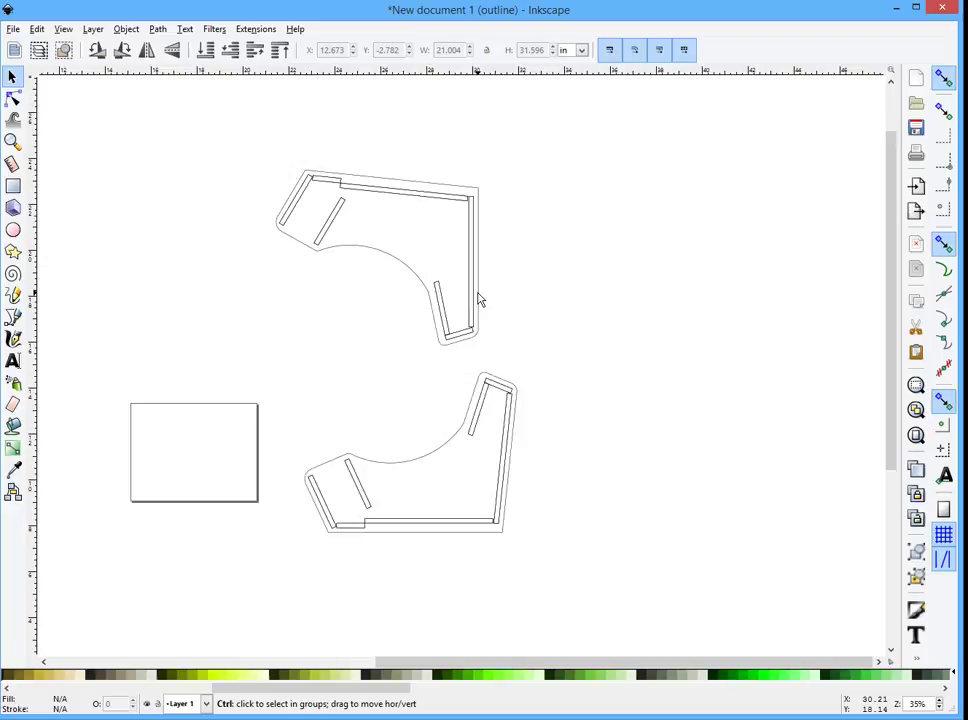
{"action": "scroll", "coordinate": [480, 300], "scroll_direction": "up", "scroll_amount": 4}
{"action": "scroll", "coordinate": [478, 298], "scroll_direction": "down", "scroll_amount": 2}
{"action": "scroll", "coordinate": [478, 298], "scroll_direction": "down", "scroll_amount": 2}
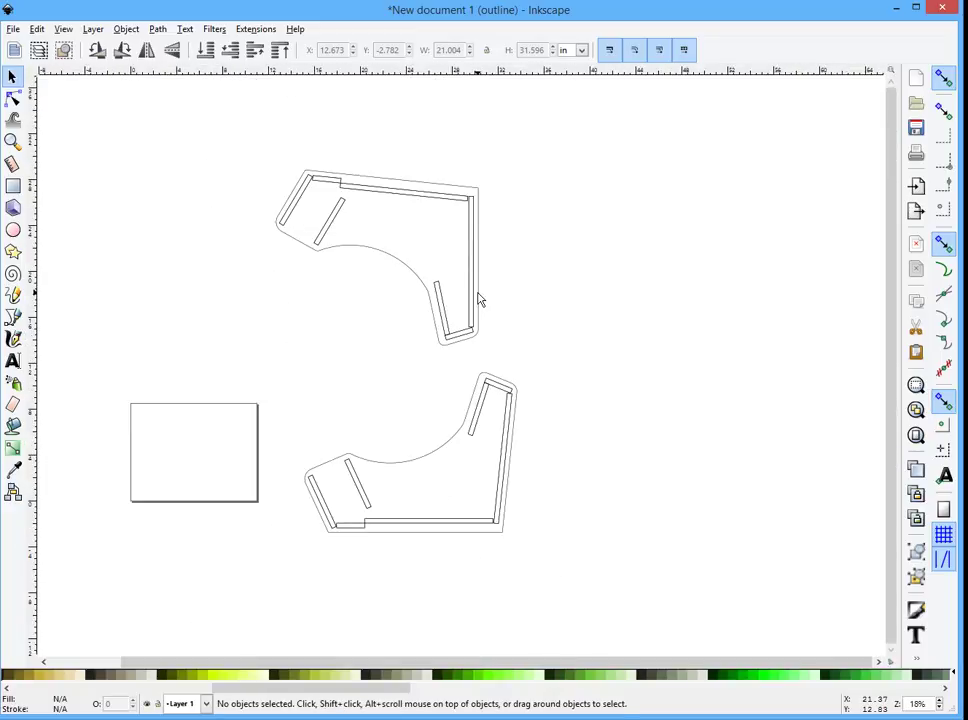
{"action": "left_click", "coordinate": [478, 295]}
Ungroup the selected design into individual paths with Shift+Ctrl+G, then clear the selection.
{"action": "left_click", "coordinate": [473, 300]}
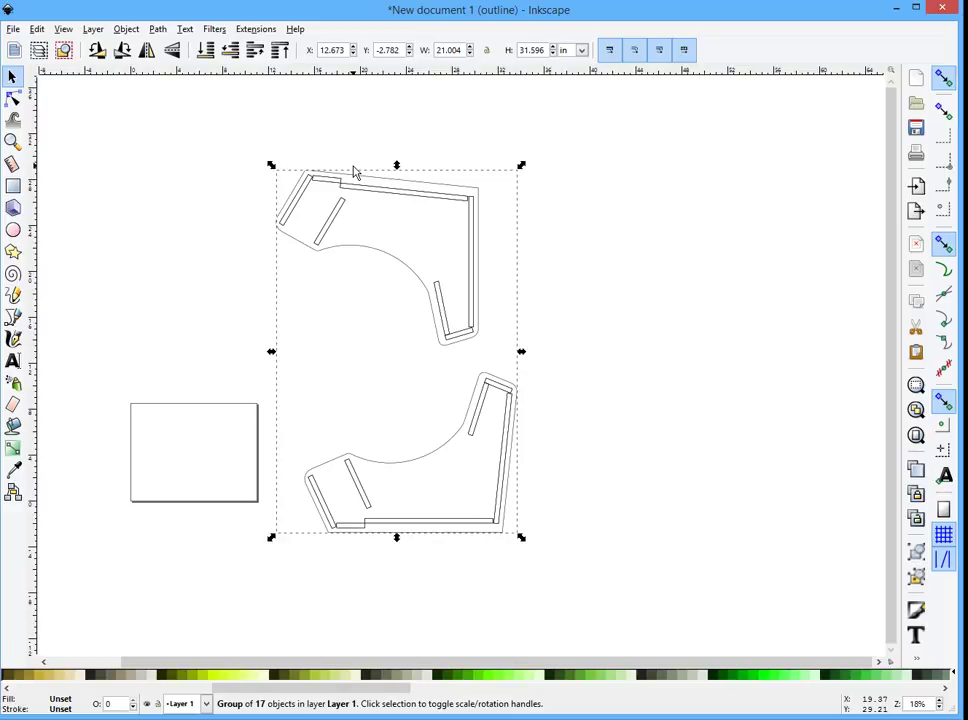
{"action": "key", "text": "ctrl"}
{"action": "key", "text": "shift"}
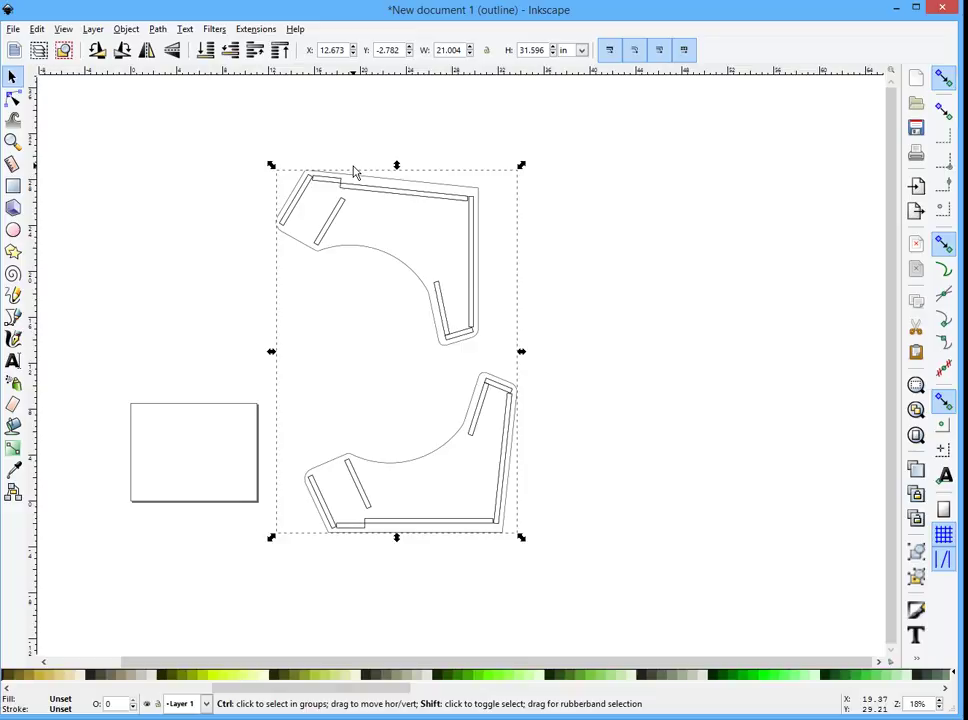
{"action": "key", "text": "ctrl+shift+g"}
{"action": "key", "text": "ctrl+shift+g"}
{"action": "key", "text": "ctrl+shift+g"}
{"action": "key", "text": "ctrl+shift+g"}
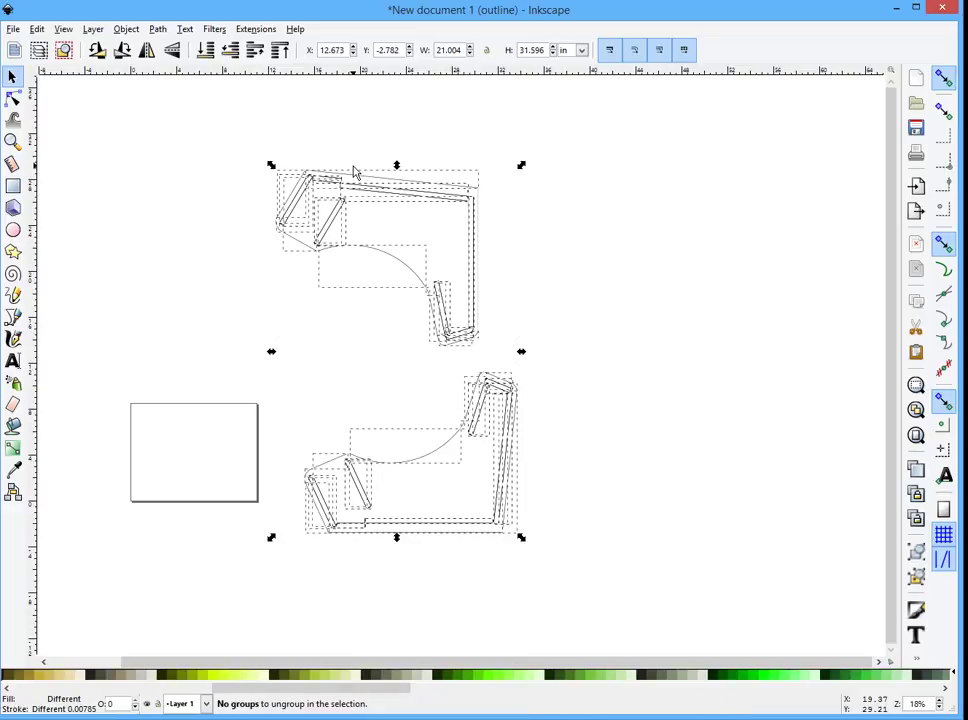
{"action": "key", "text": "ctrl+shift+f"}
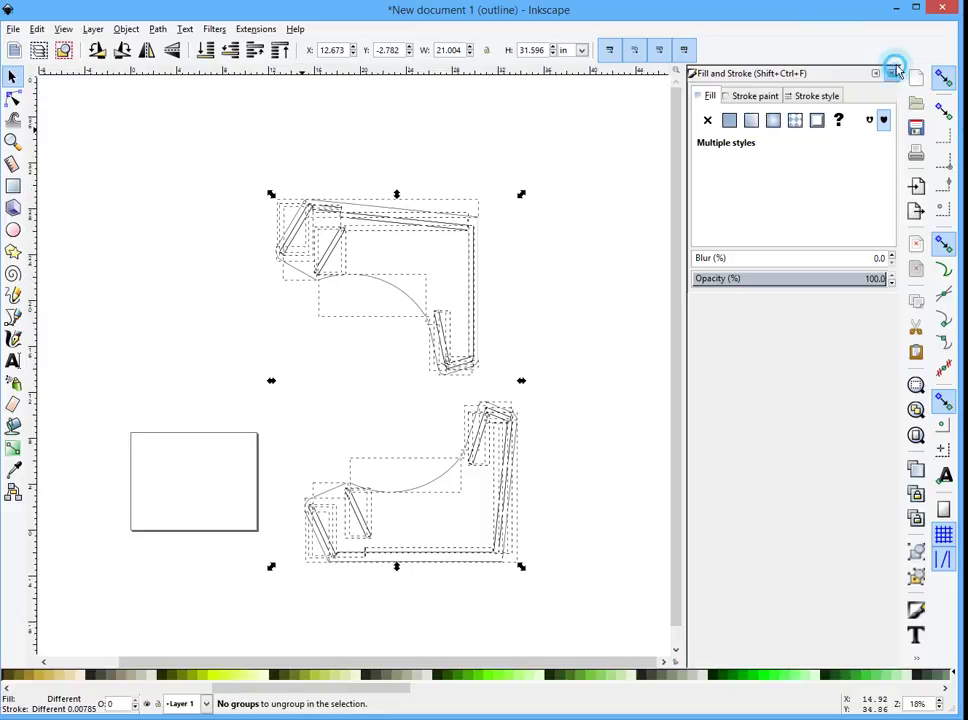
{"action": "left_click", "coordinate": [891, 73]}
{"action": "scroll", "coordinate": [331, 200], "scroll_direction": "up", "scroll_amount": 2}
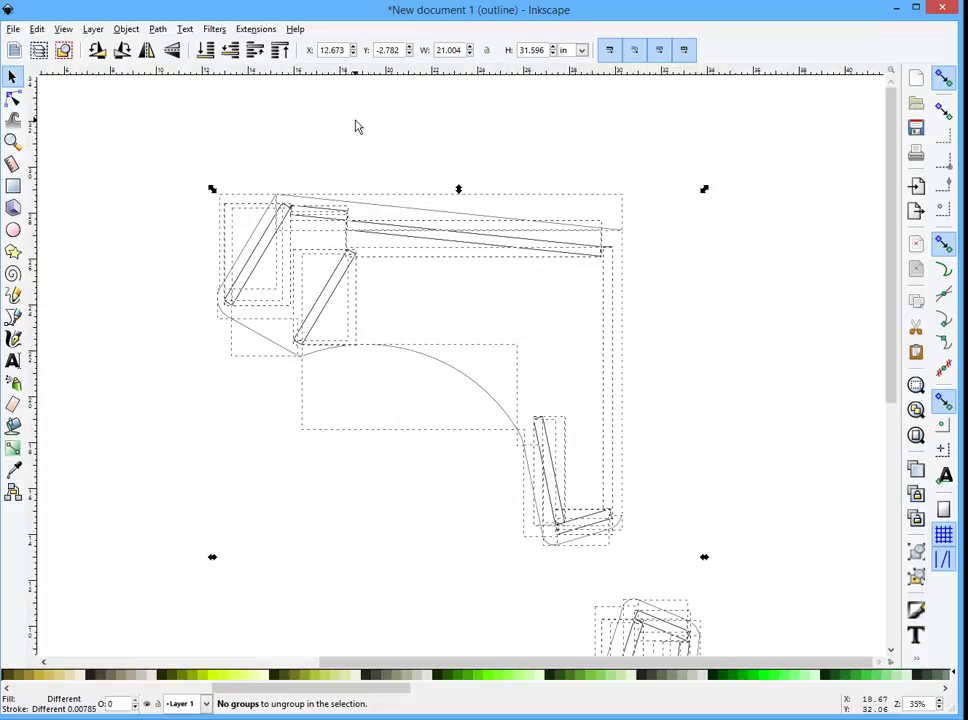
{"action": "left_click", "coordinate": [730, 471]}
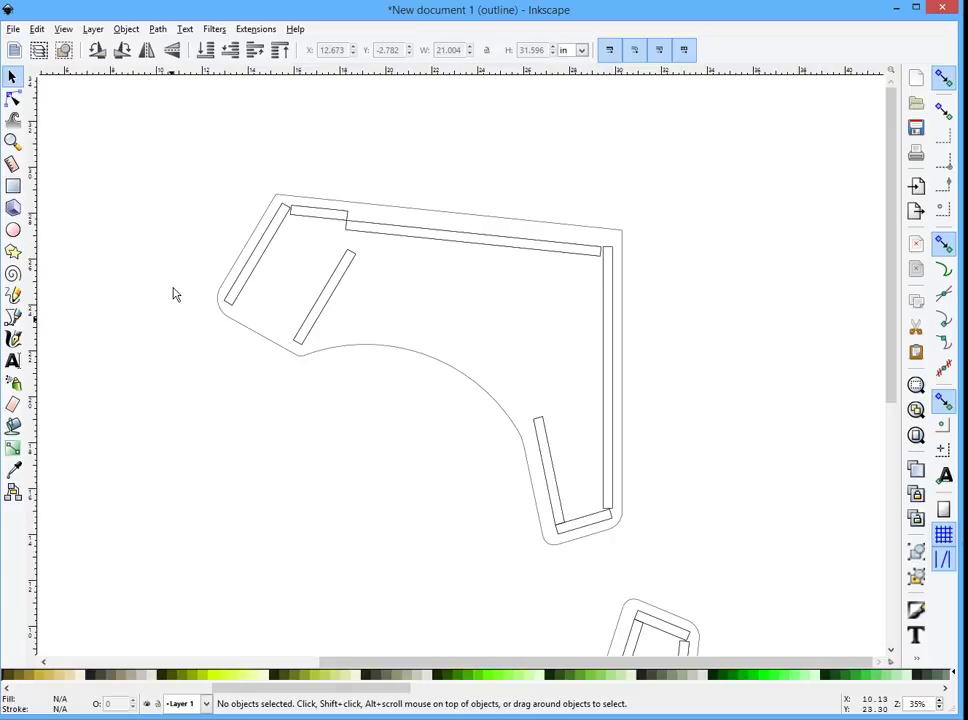
{"action": "left_click_drag", "start_coordinate": [176, 169], "coordinate": [711, 584]}
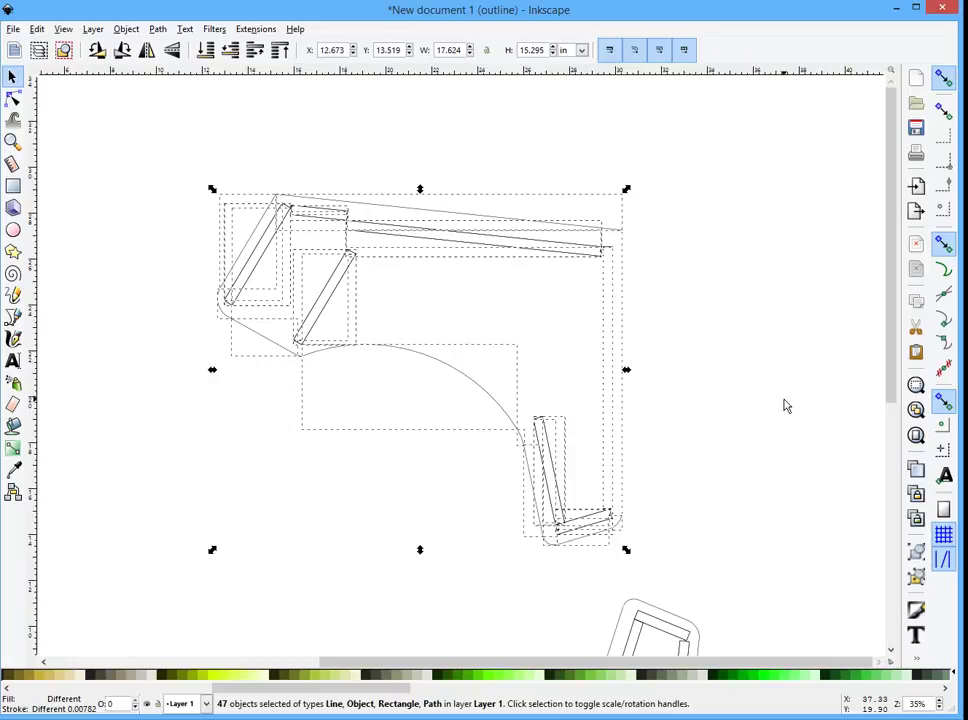
{"action": "key", "text": "Escape"}
{"action": "scroll", "coordinate": [309, 262], "scroll_direction": "up", "scroll_amount": 2, "text": "ctrl"}
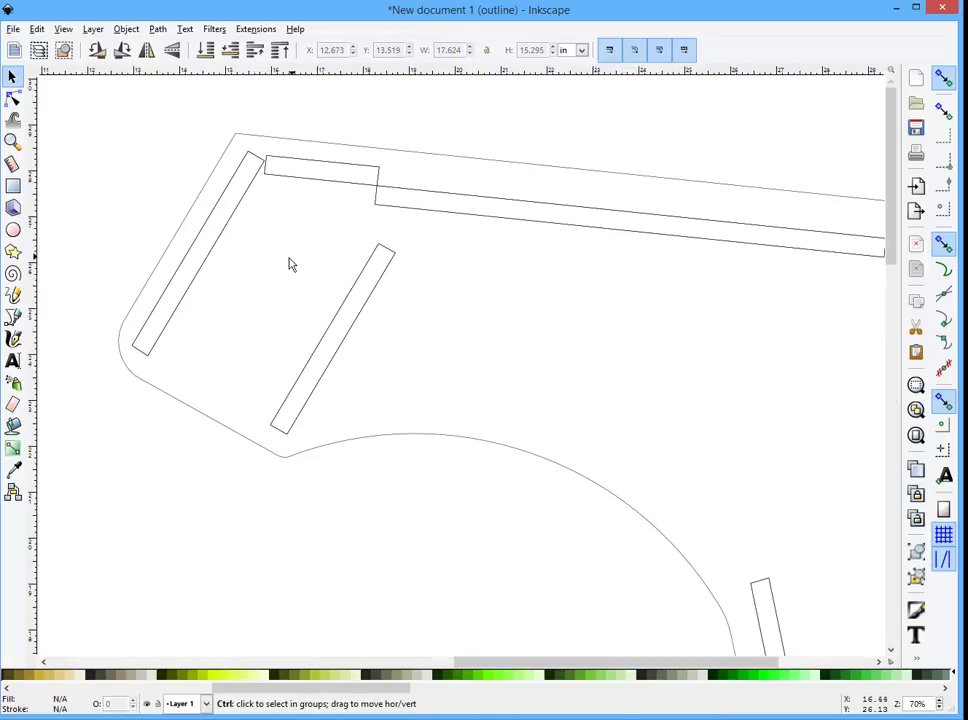
{"action": "left_click", "coordinate": [205, 262]}
{"action": "left_click_drag", "start_coordinate": [207, 266], "coordinate": [247, 302]}
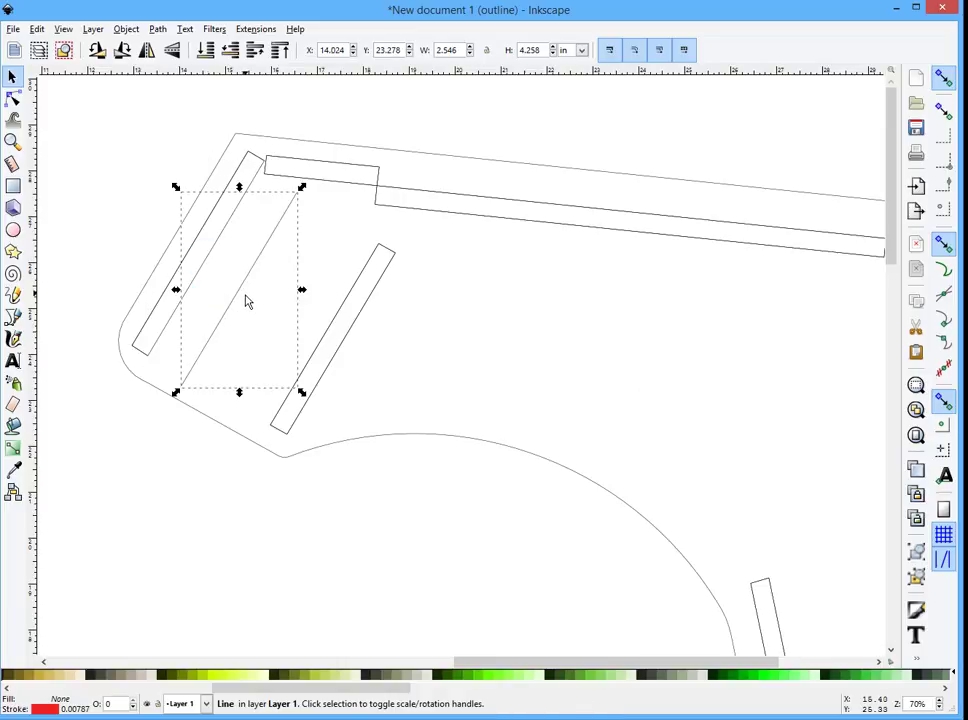
{"action": "key", "text": "Delete"}
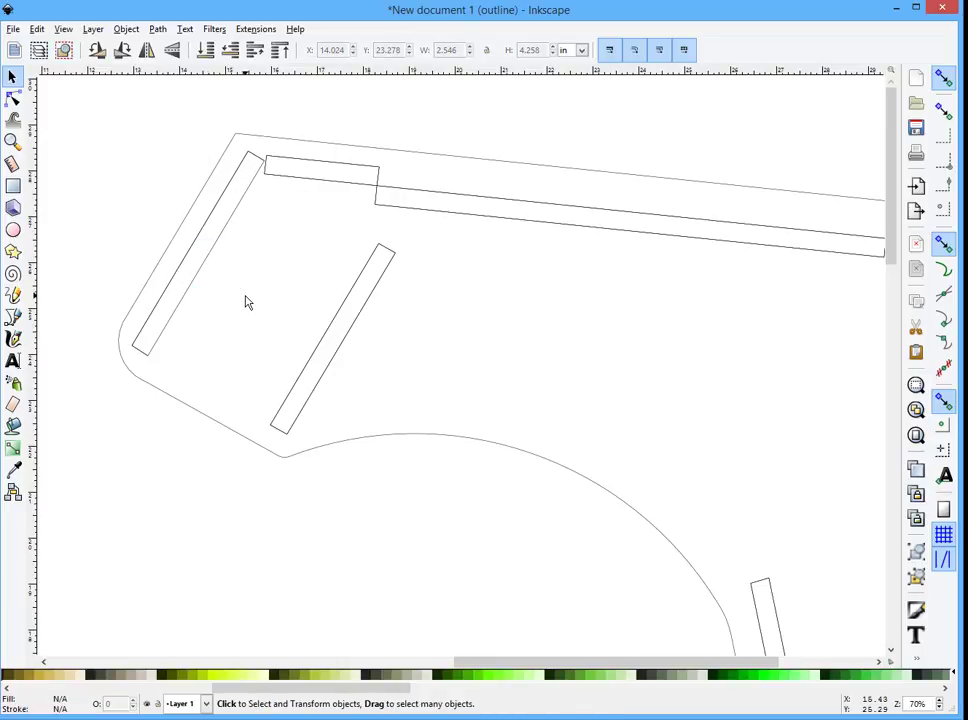
{"action": "left_click", "coordinate": [198, 250]}
{"action": "key", "text": "Delete"}
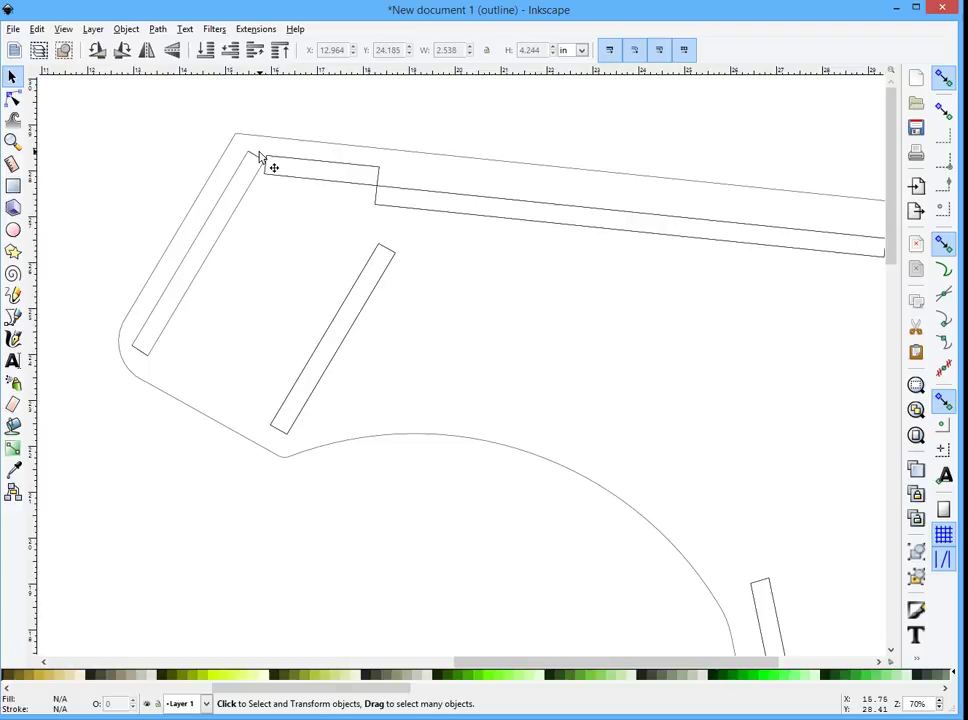
{"action": "left_click", "coordinate": [255, 158]}
{"action": "left_click", "coordinate": [156, 338]}
{"action": "key", "text": "Delete"}
{"action": "left_click", "coordinate": [141, 349]}
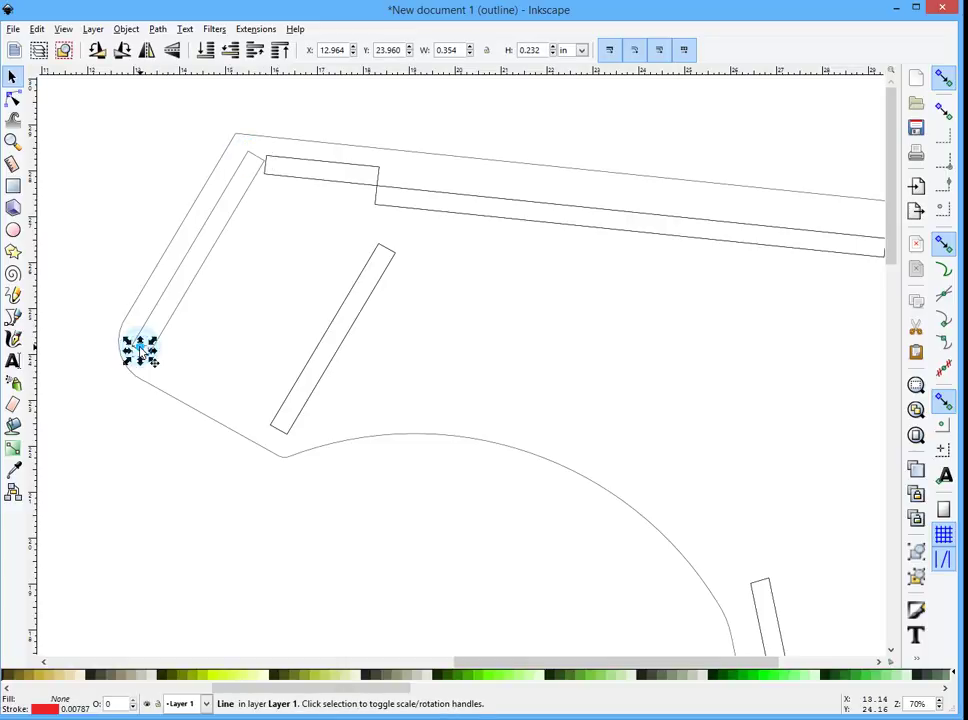
{"action": "key", "text": "Delete"}
{"action": "left_click", "coordinate": [308, 352]}
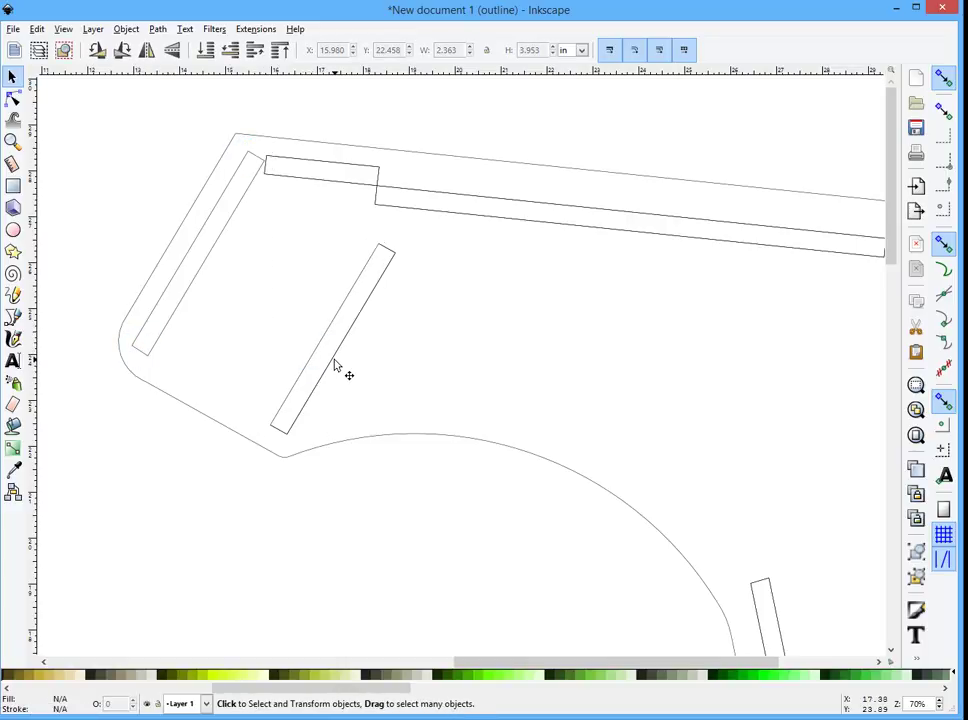
{"action": "left_click", "coordinate": [335, 357]}
{"action": "key", "text": "Delete"}
{"action": "left_click", "coordinate": [387, 250]}
{"action": "key", "text": "Delete"}
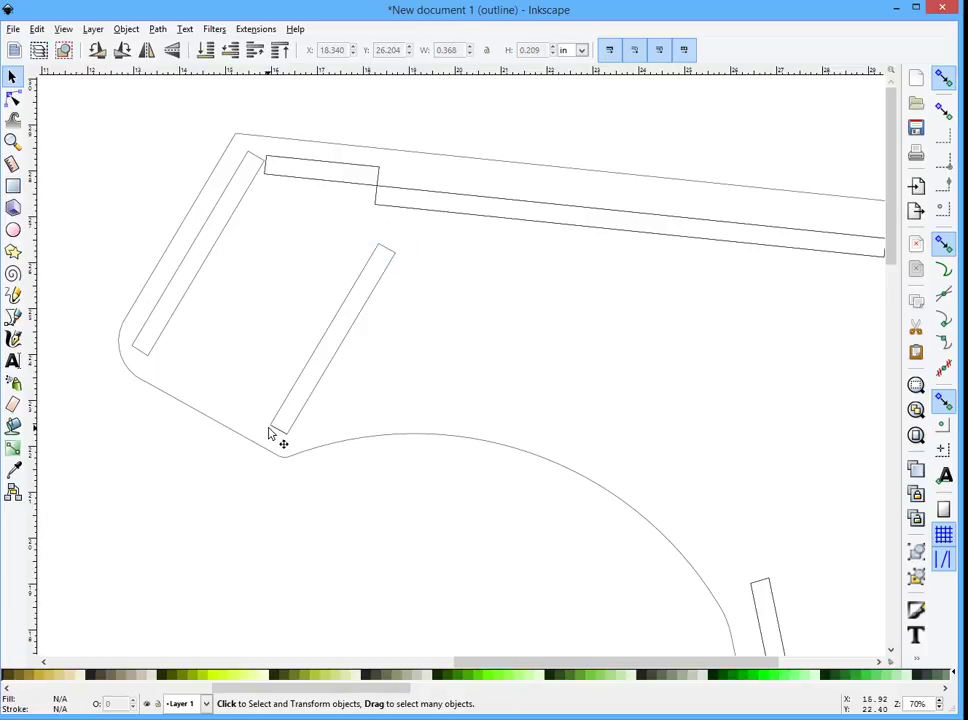
{"action": "left_click", "coordinate": [276, 431]}
{"action": "key", "text": "Delete"}
{"action": "left_click", "coordinate": [322, 178]}
{"action": "key", "text": "Delete"}
{"action": "left_click", "coordinate": [328, 168]}
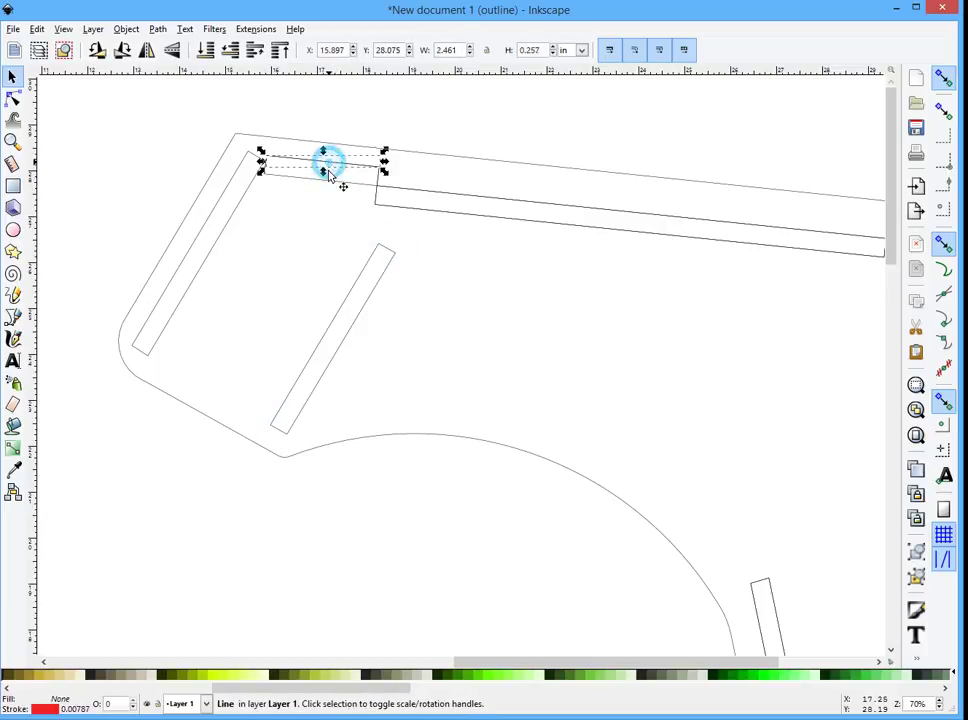
{"action": "key", "text": "Delete"}
{"action": "left_click", "coordinate": [268, 168]}
{"action": "key", "text": "Delete"}
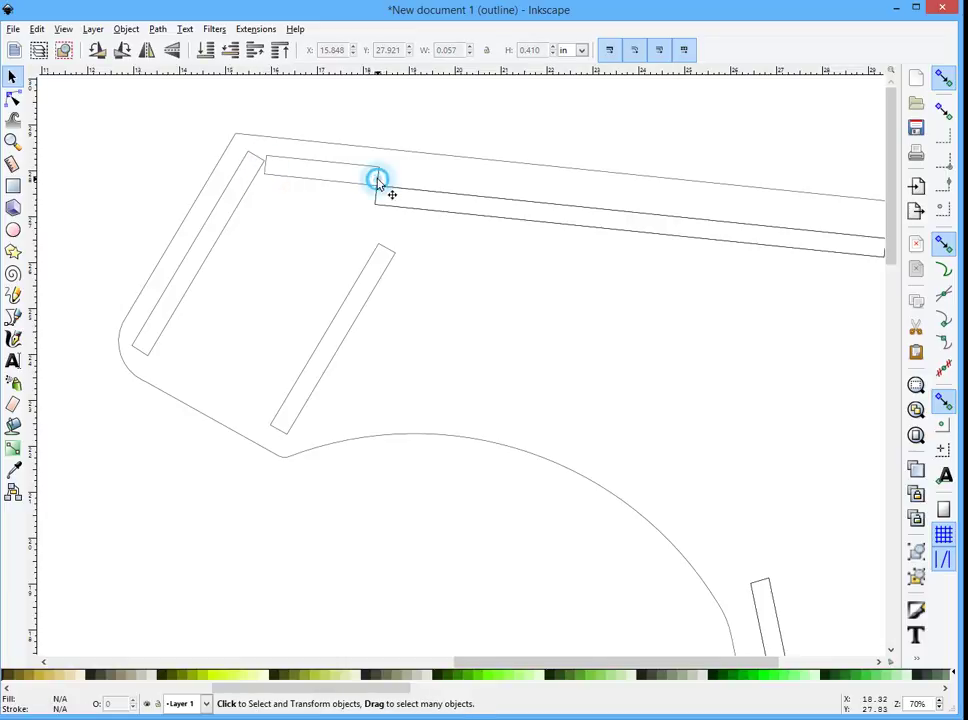
{"action": "left_click", "coordinate": [402, 210]}
{"action": "key", "text": "Delete"}
{"action": "left_click", "coordinate": [376, 196]}
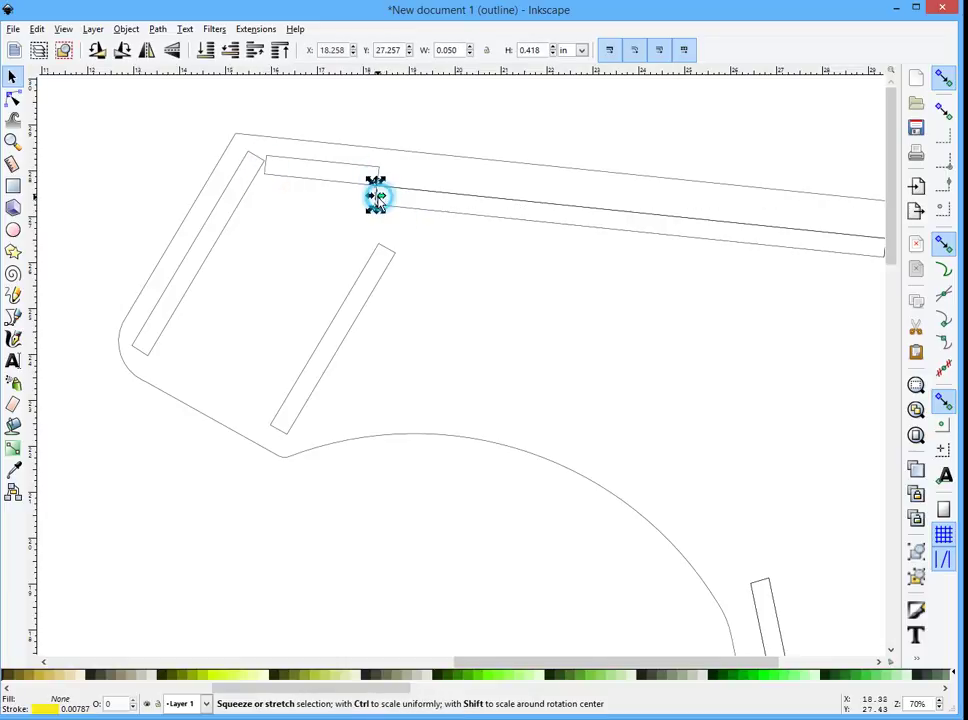
{"action": "key", "text": "Delete"}
{"action": "scroll", "coordinate": [605, 303], "scroll_direction": "down", "scroll_amount": 2}
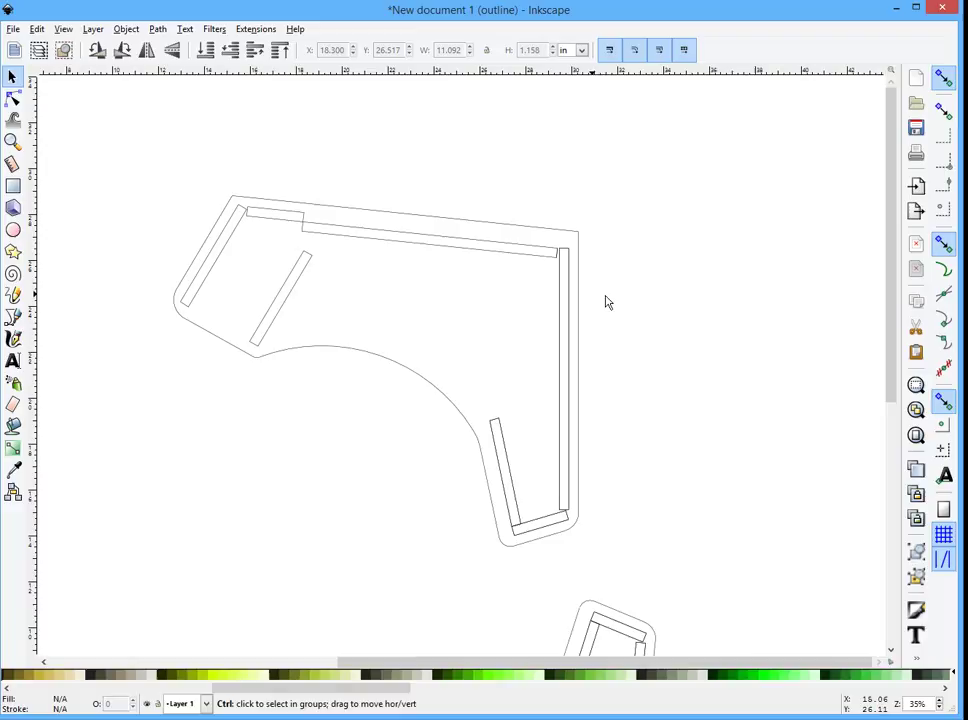
{"action": "scroll", "coordinate": [547, 274], "scroll_direction": "up", "scroll_amount": 2}
{"action": "left_click", "coordinate": [513, 213]}
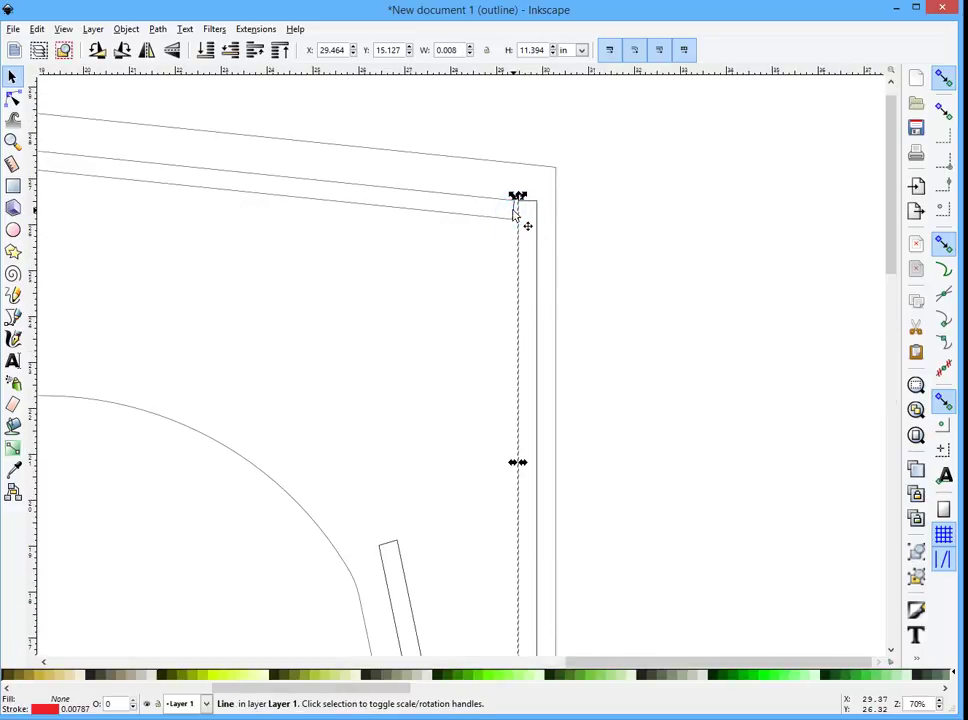
{"action": "left_click", "coordinate": [514, 210]}
{"action": "left_click", "coordinate": [514, 210], "text": "alt"}
{"action": "key", "text": "Escape"}
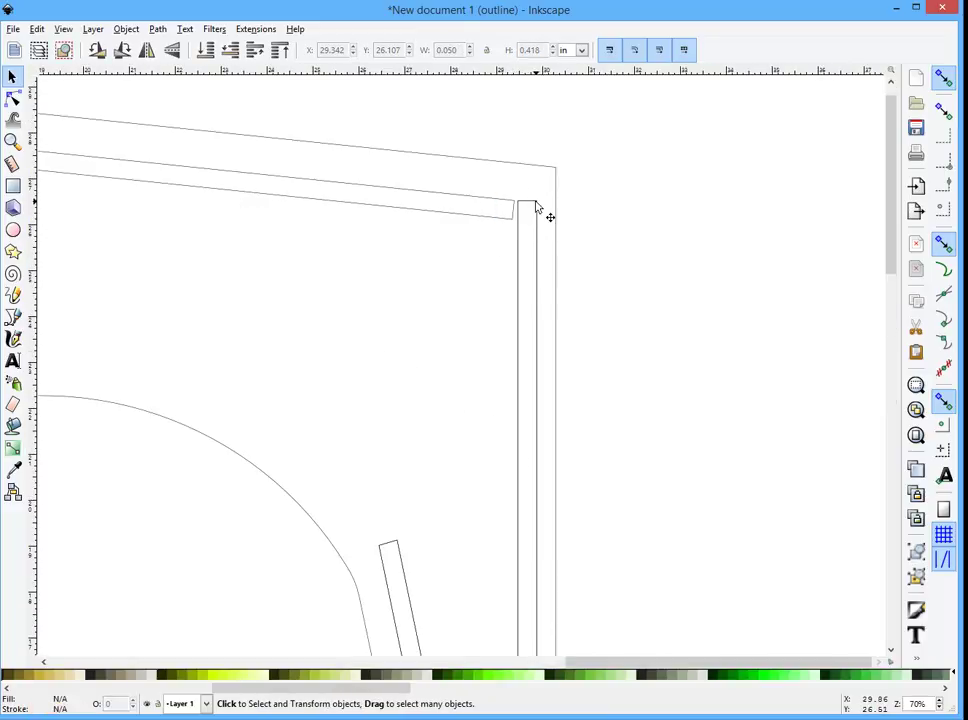
{"action": "left_click", "coordinate": [547, 218]}
{"action": "key", "text": "Escape"}
{"action": "scroll", "coordinate": [547, 262], "scroll_direction": "down", "scroll_amount": 1}
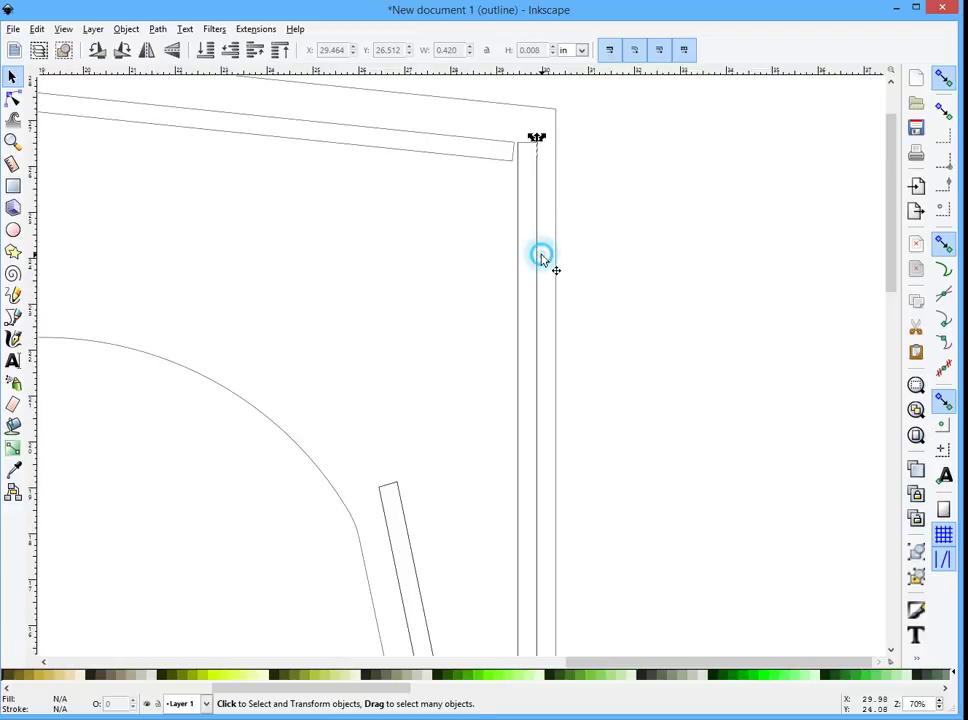
{"action": "left_click", "coordinate": [540, 258]}
{"action": "left_click", "coordinate": [514, 270]}
{"action": "key", "text": "Escape"}
{"action": "scroll", "coordinate": [466, 309], "scroll_direction": "down", "scroll_amount": 3}
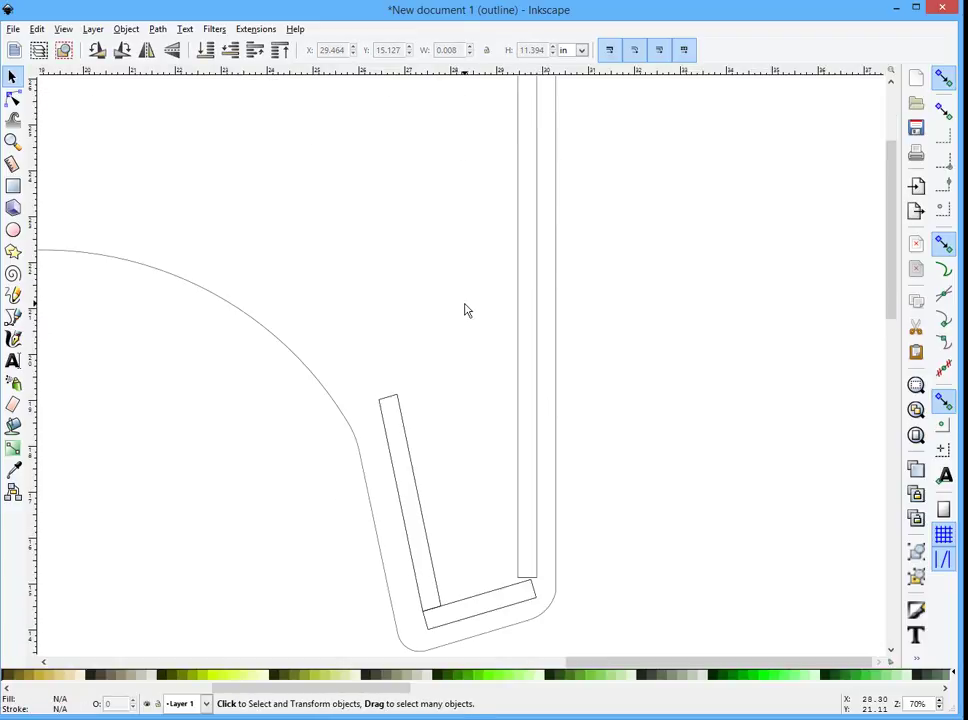
{"action": "left_click", "coordinate": [528, 524]}
{"action": "key", "text": "Escape"}
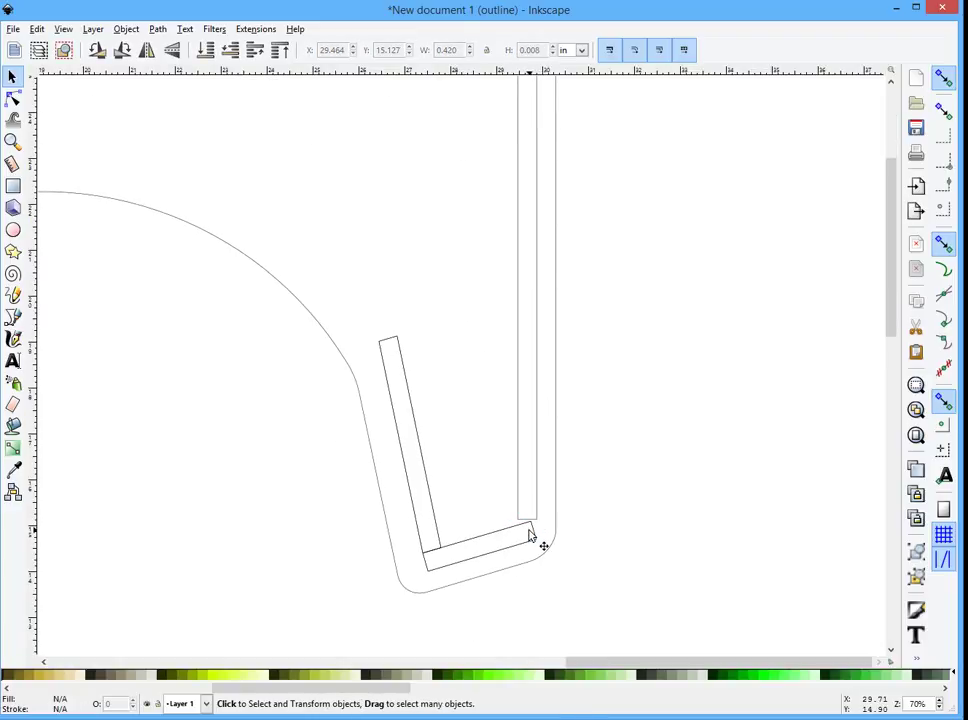
{"action": "left_click", "coordinate": [532, 529]}
{"action": "key", "text": "Escape"}
{"action": "left_click", "coordinate": [518, 554]}
{"action": "key", "text": "Escape"}
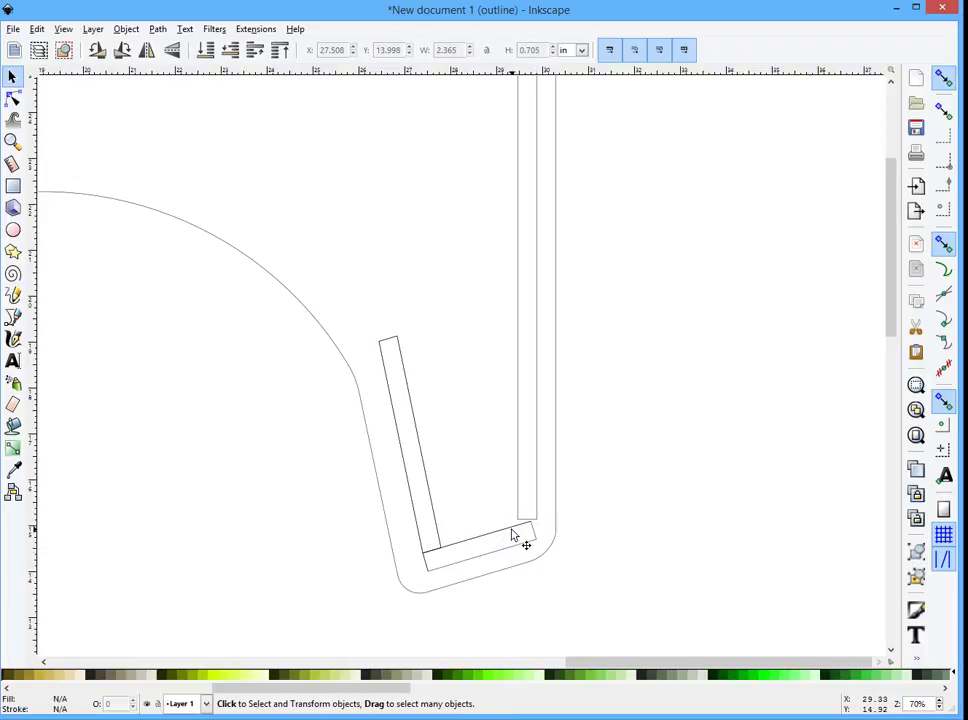
{"action": "left_click", "coordinate": [512, 530]}
{"action": "key", "text": "Escape"}
{"action": "left_click", "coordinate": [440, 552]}
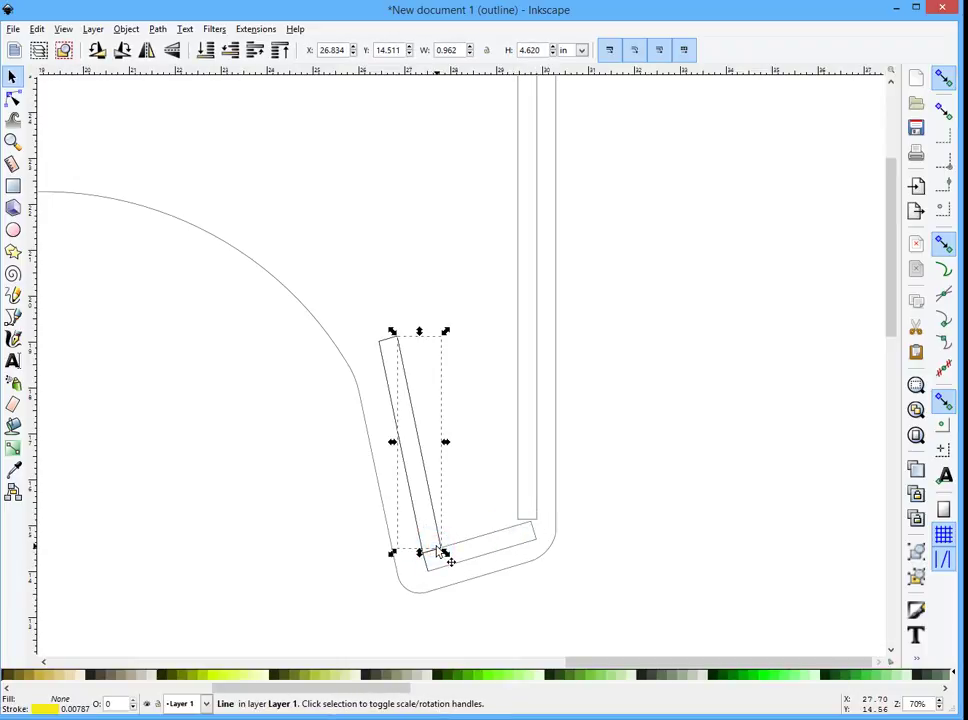
{"action": "key", "text": "Escape"}
{"action": "left_click", "coordinate": [418, 533]}
{"action": "left_click", "coordinate": [431, 552]}
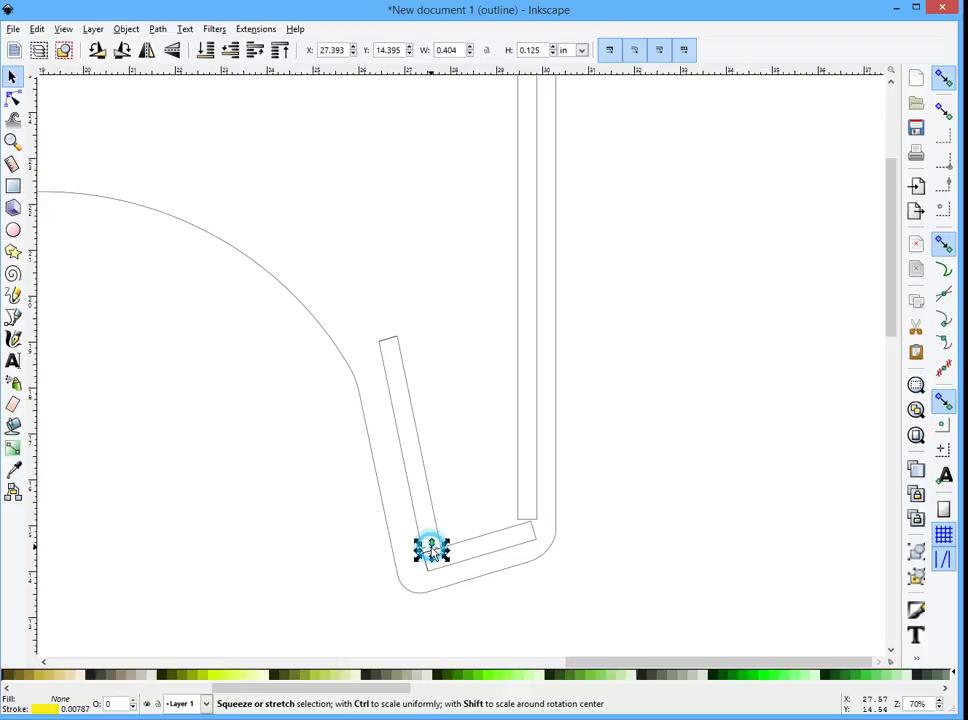
{"action": "key", "text": "Escape"}
{"action": "left_click", "coordinate": [376, 343]}
{"action": "key", "text": "Escape"}
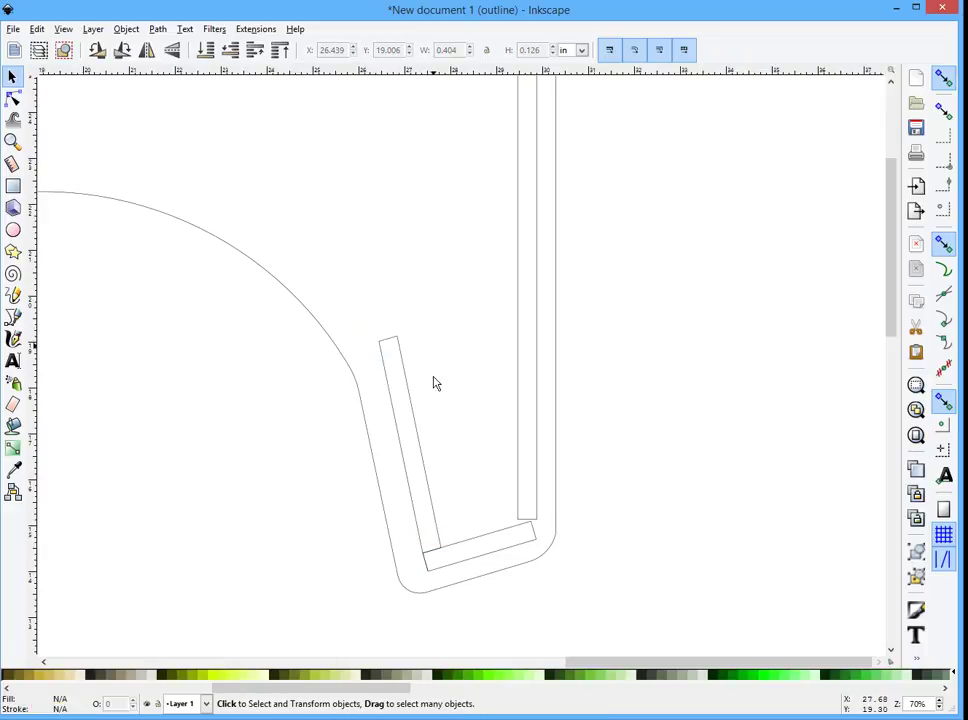
{"action": "scroll", "coordinate": [440, 386], "scroll_direction": "down", "scroll_amount": 2}
Rubber-band select the whole upper piece and convert it with Path > Object to Path.
{"action": "scroll", "coordinate": [451, 430], "scroll_direction": "up", "scroll_amount": 2}
{"action": "left_click", "coordinate": [398, 425]}
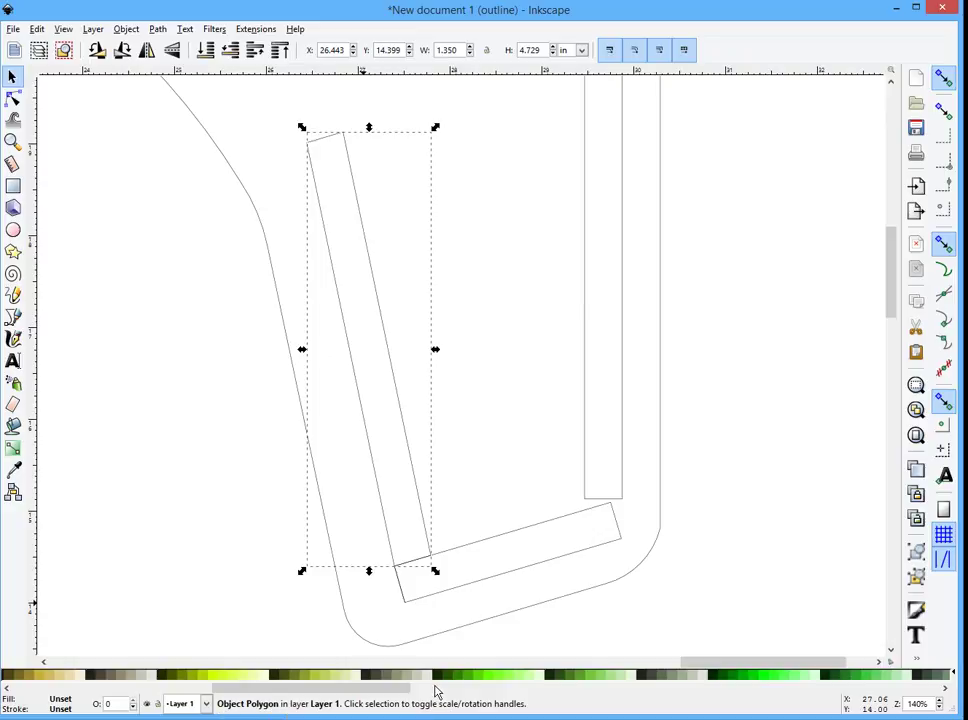
{"action": "scroll", "coordinate": [500, 425], "scroll_direction": "down", "scroll_amount": 6}
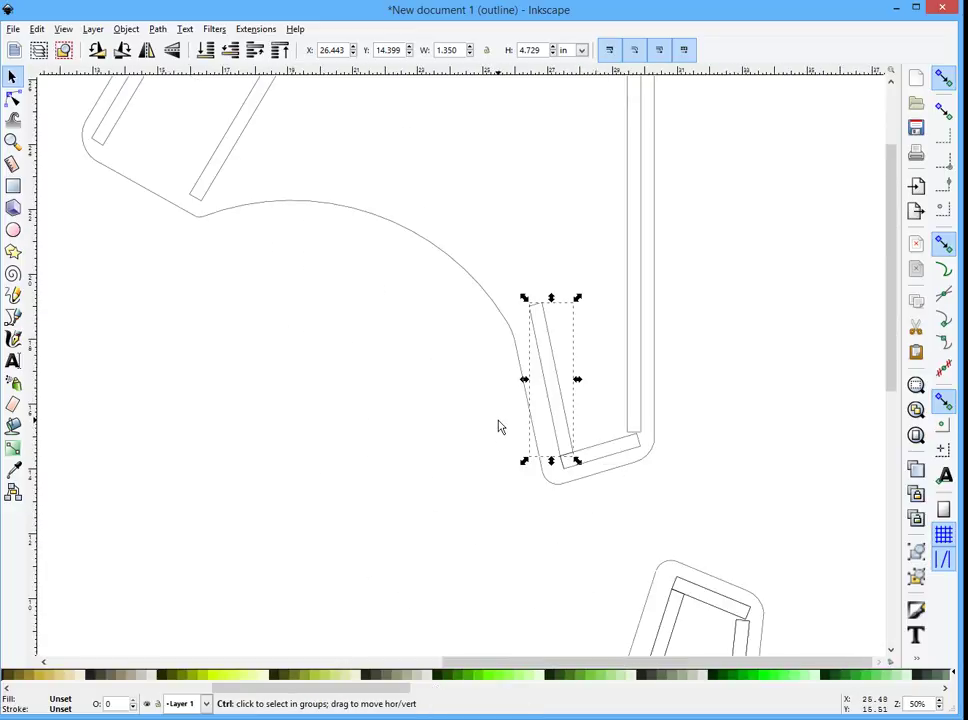
{"action": "scroll", "coordinate": [646, 372], "scroll_direction": "up", "scroll_amount": 1}
{"action": "left_click", "coordinate": [691, 328]}
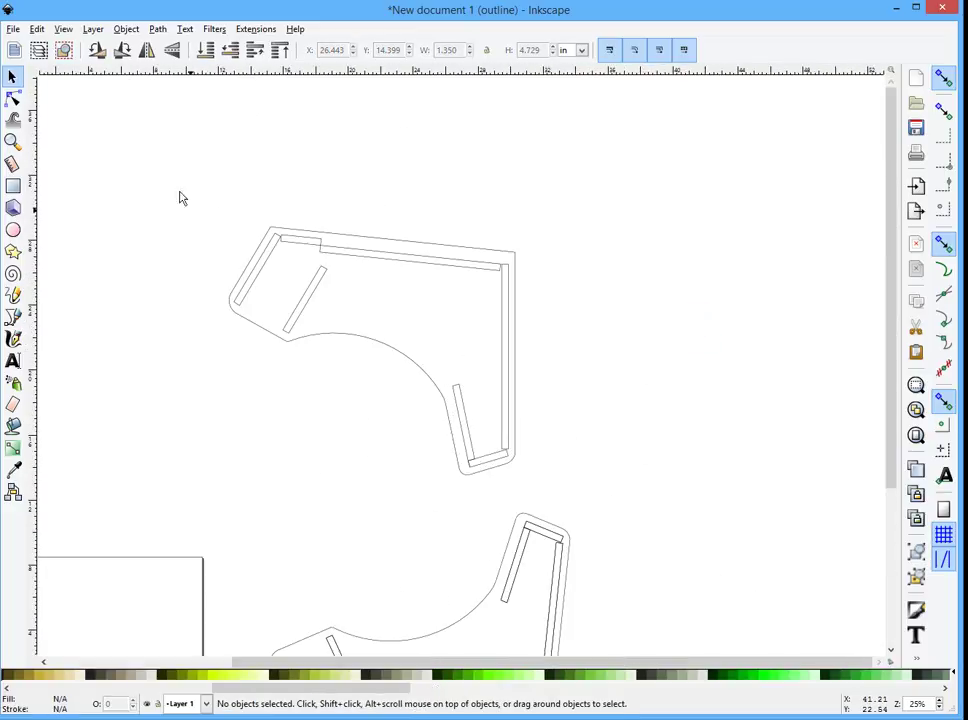
{"action": "left_click_drag", "start_coordinate": [154, 169], "coordinate": [588, 502]}
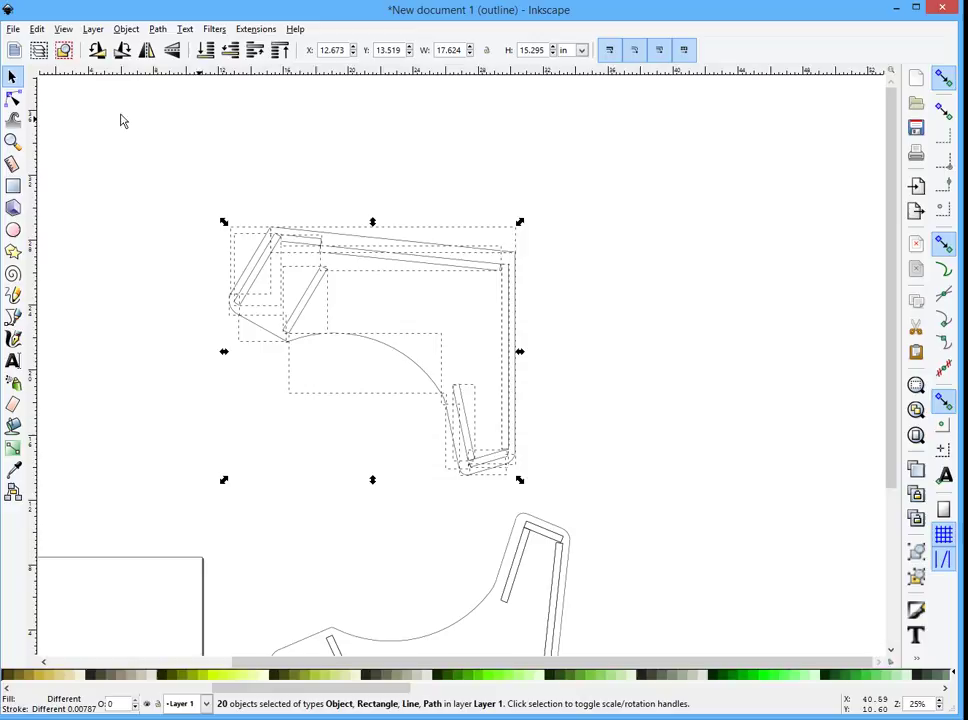
{"action": "left_click", "coordinate": [125, 29]}
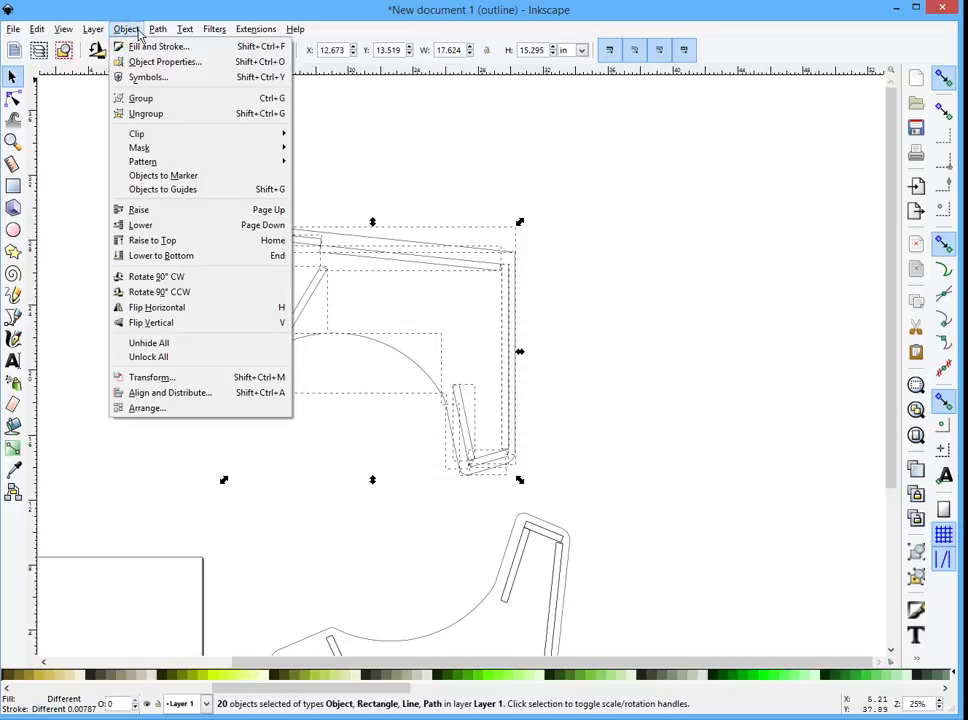
{"action": "mouse_move", "coordinate": [157, 29]}
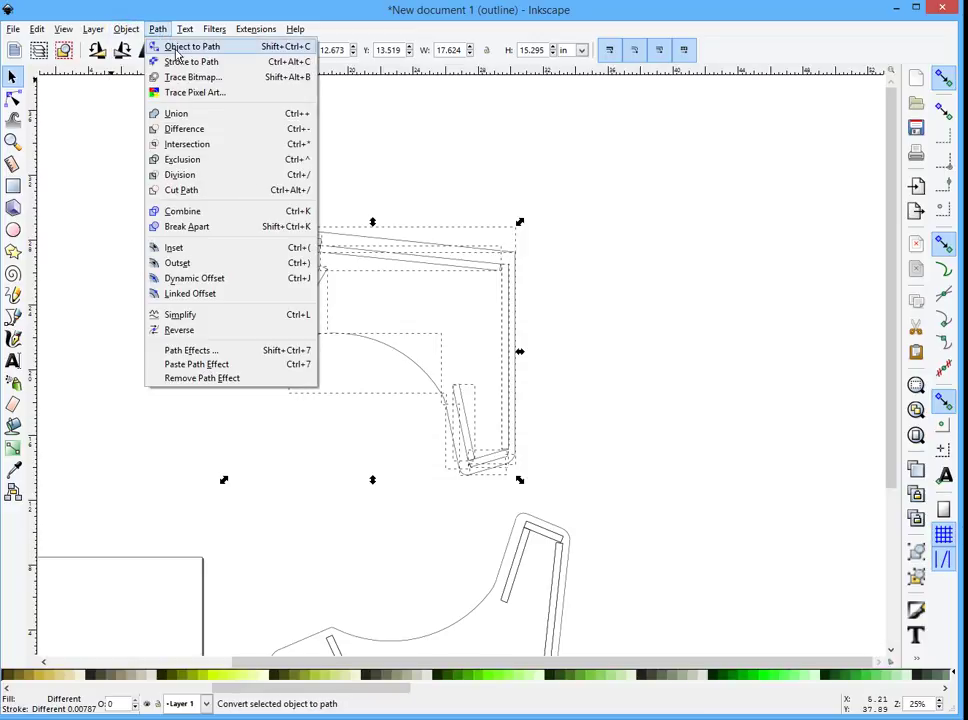
{"action": "left_click", "coordinate": [178, 47]}
{"action": "left_click", "coordinate": [451, 531]}
Check the bottom, slanted, vertical and top rectangles are paths; top one 11.127 × 1.560 in.
{"action": "scroll", "coordinate": [475, 487], "scroll_direction": "up", "scroll_amount": 2}
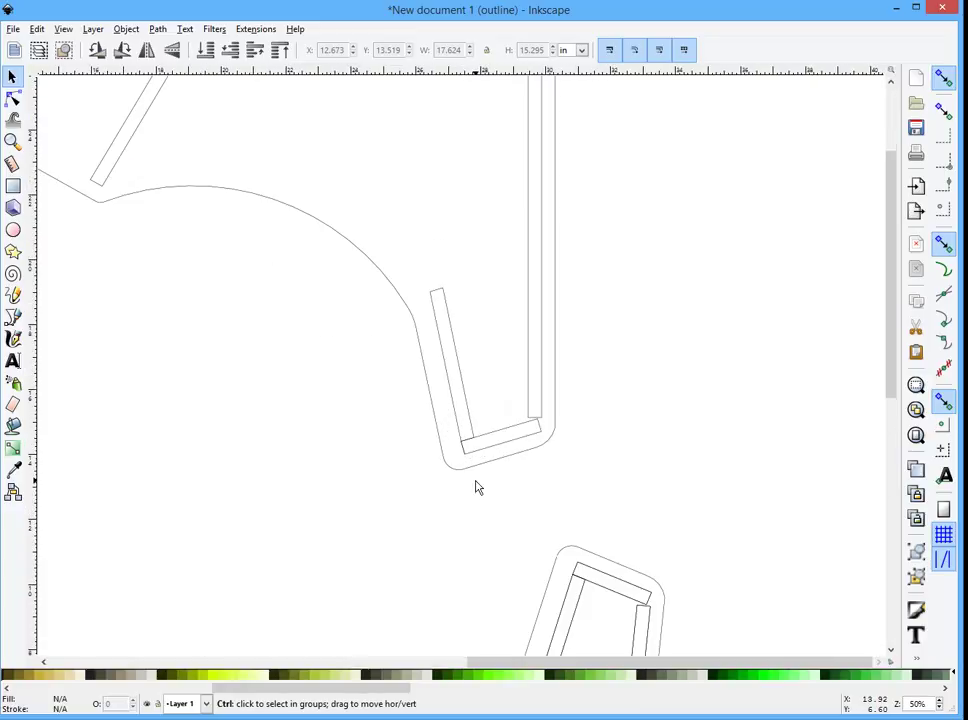
{"action": "scroll", "coordinate": [475, 487], "scroll_direction": "up", "scroll_amount": 1}
{"action": "left_click", "coordinate": [486, 436]}
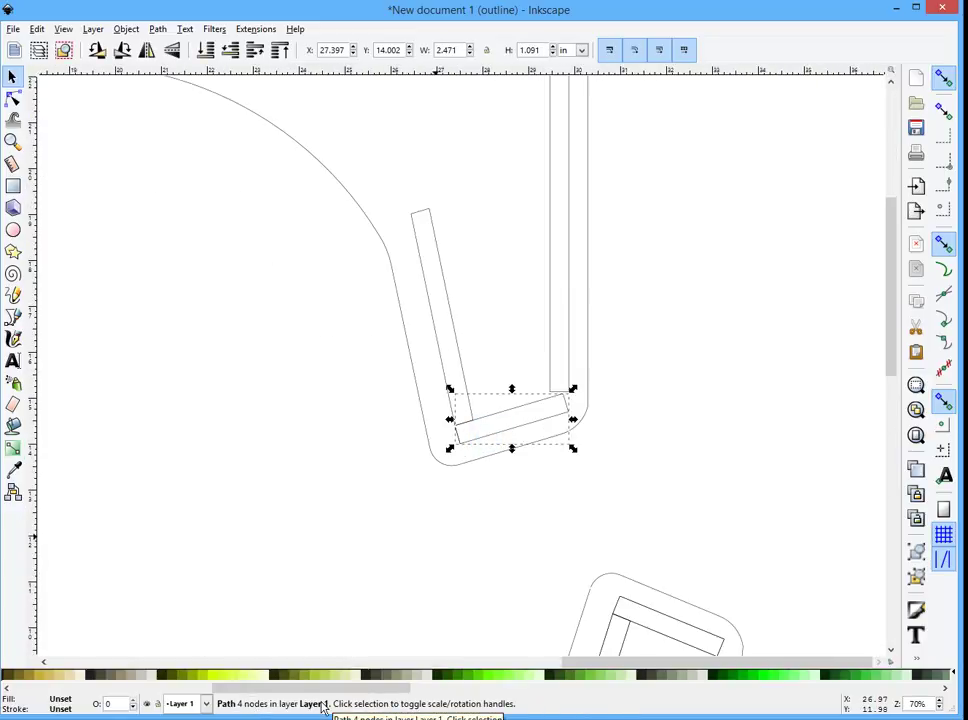
{"action": "left_click", "coordinate": [488, 467]}
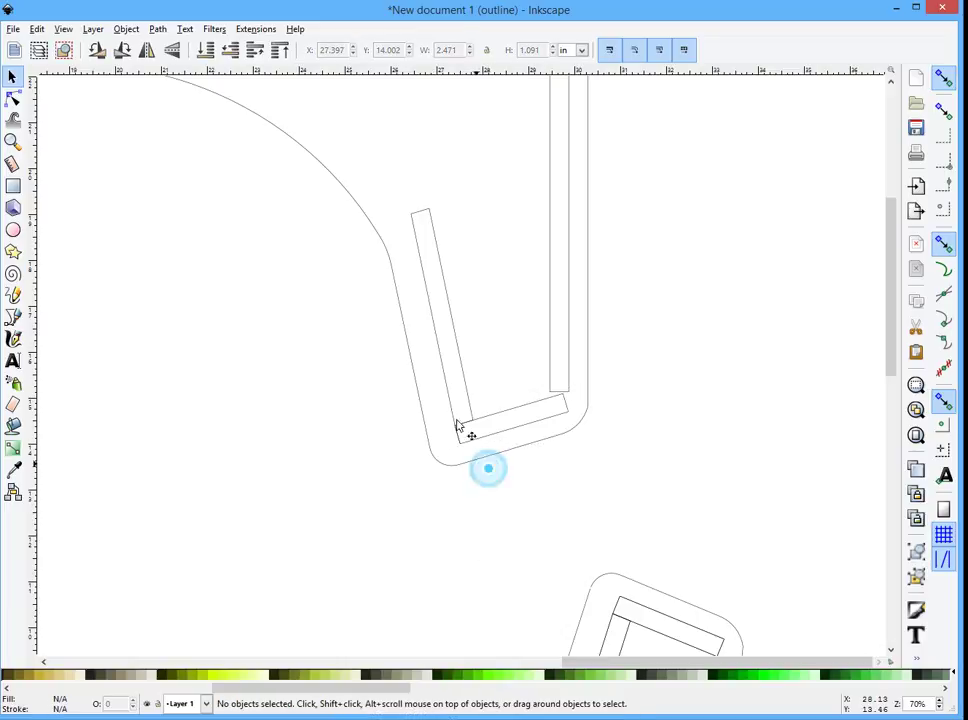
{"action": "left_click", "coordinate": [455, 364]}
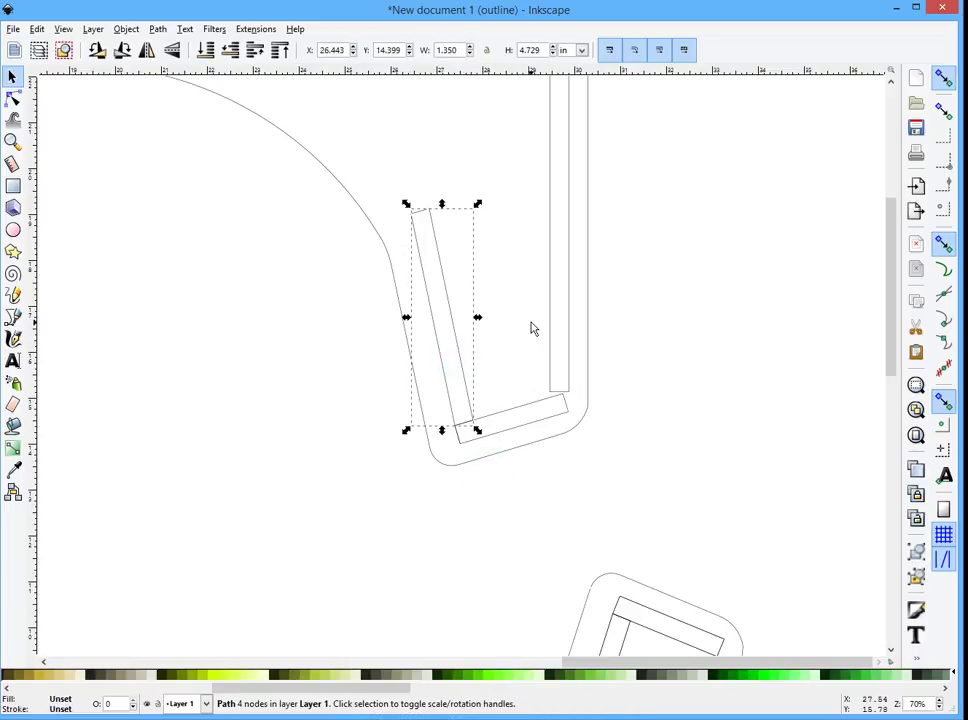
{"action": "left_click", "coordinate": [556, 334]}
{"action": "scroll", "coordinate": [724, 404], "scroll_direction": "down", "scroll_amount": 3}
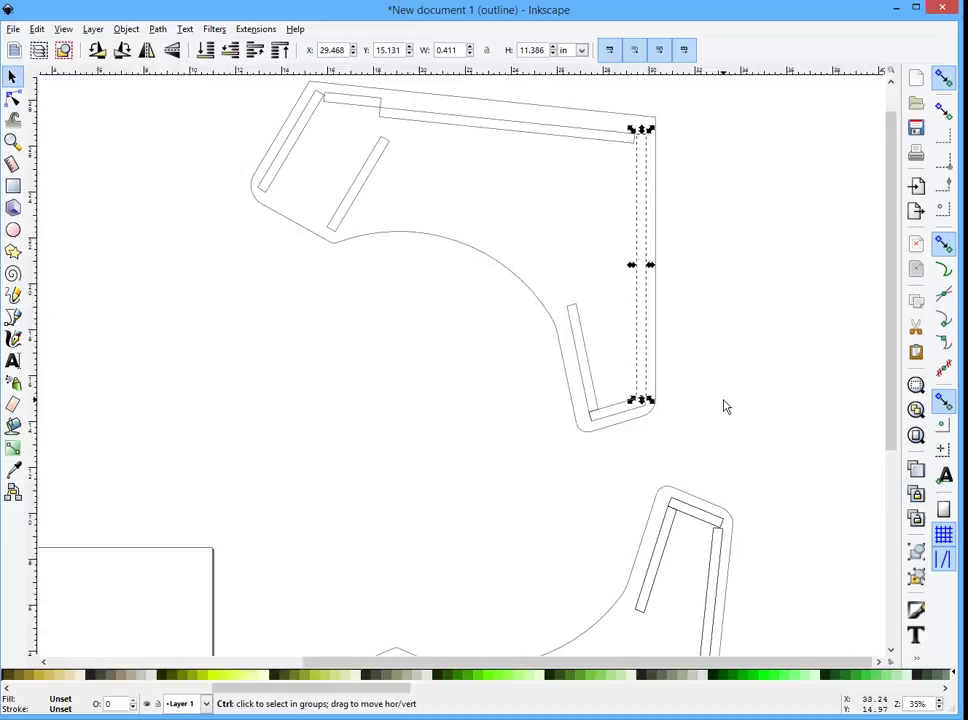
{"action": "scroll", "coordinate": [668, 288], "scroll_direction": "up", "scroll_amount": 2}
{"action": "left_click", "coordinate": [604, 254]}
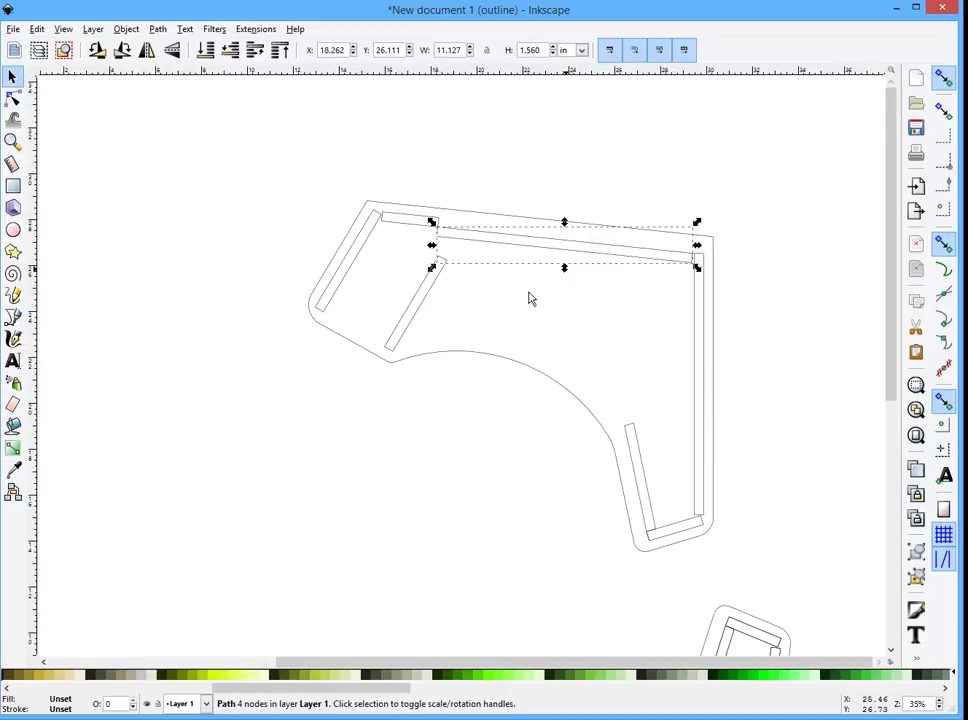
{"action": "left_click", "coordinate": [493, 307]}
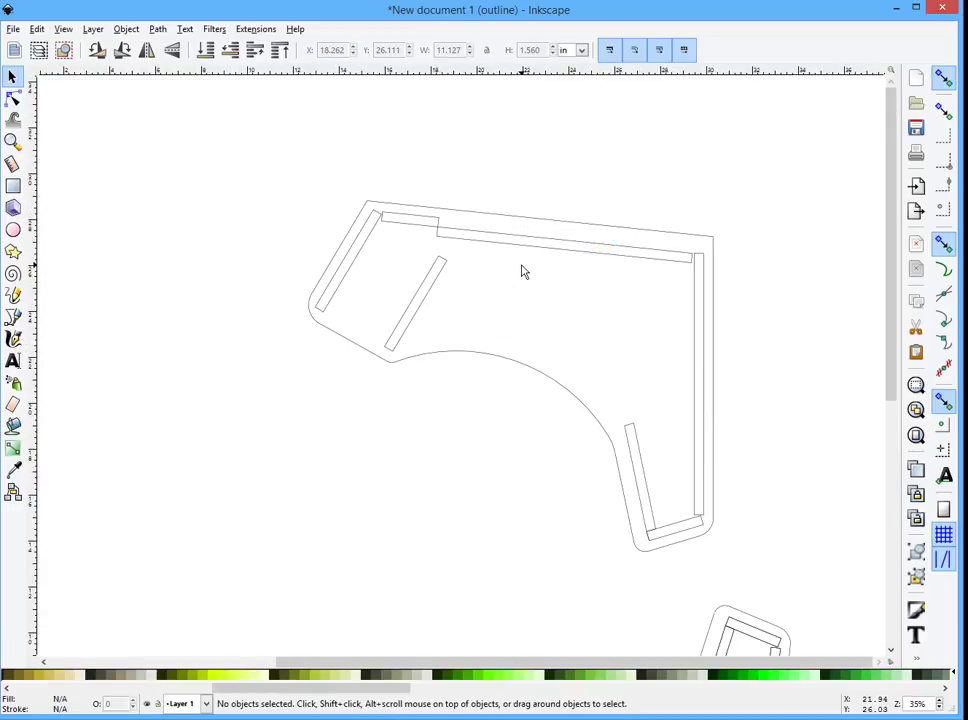
{"action": "scroll", "coordinate": [455, 330], "scroll_direction": "down", "scroll_amount": 1}
{"action": "scroll", "coordinate": [579, 305], "scroll_direction": "up", "scroll_amount": 1}
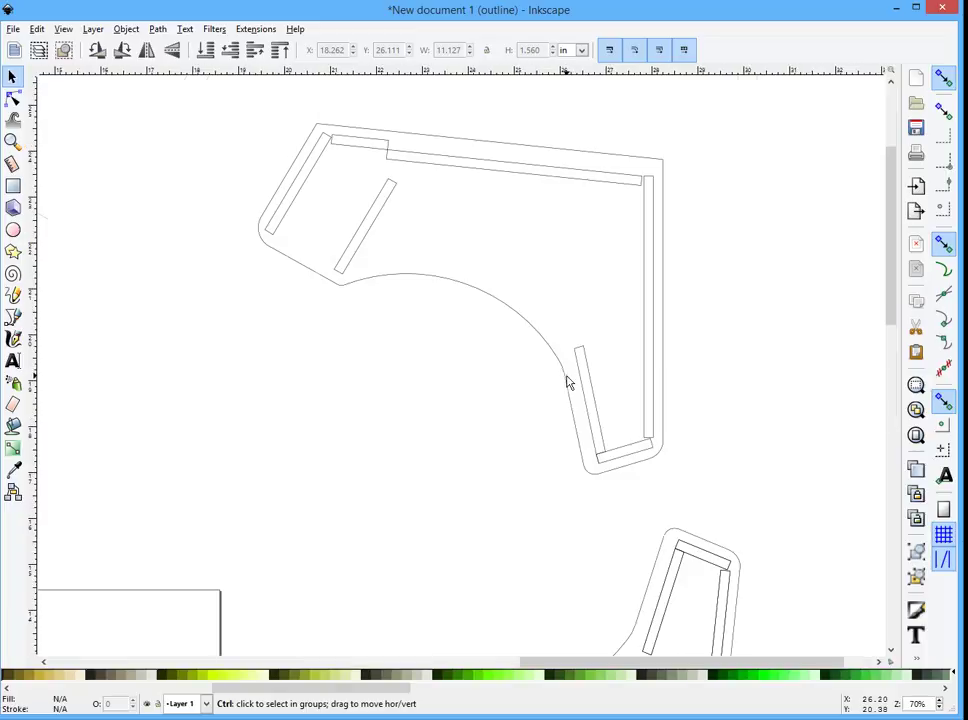
{"action": "scroll", "coordinate": [555, 406], "scroll_direction": "up", "scroll_amount": 3}
{"action": "left_click", "coordinate": [549, 448]}
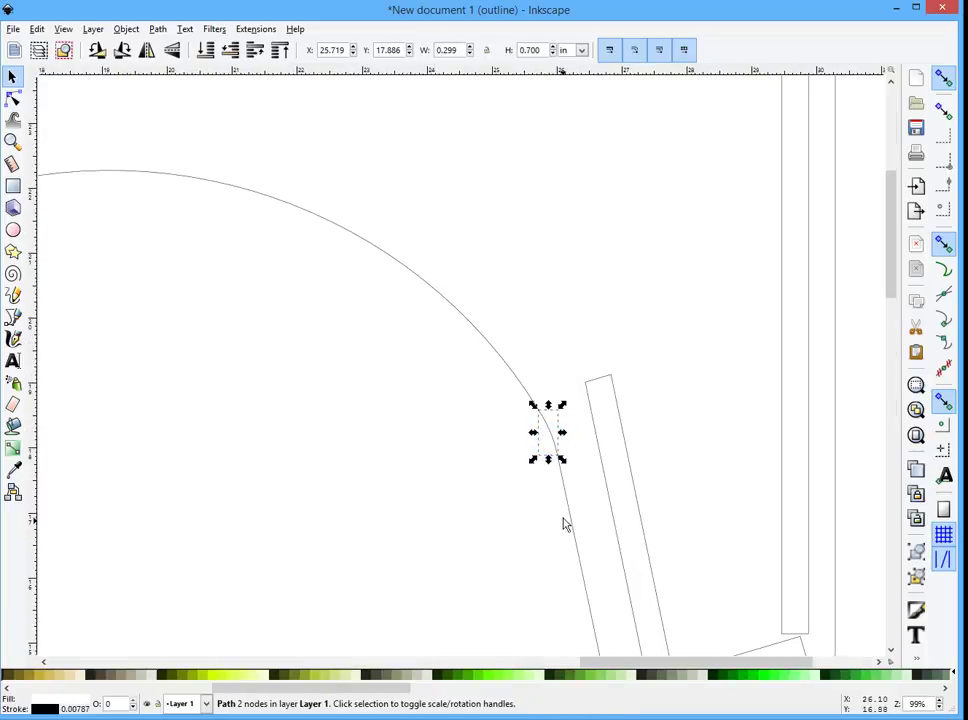
{"action": "left_click", "coordinate": [566, 506]}
{"action": "left_click", "coordinate": [543, 419]}
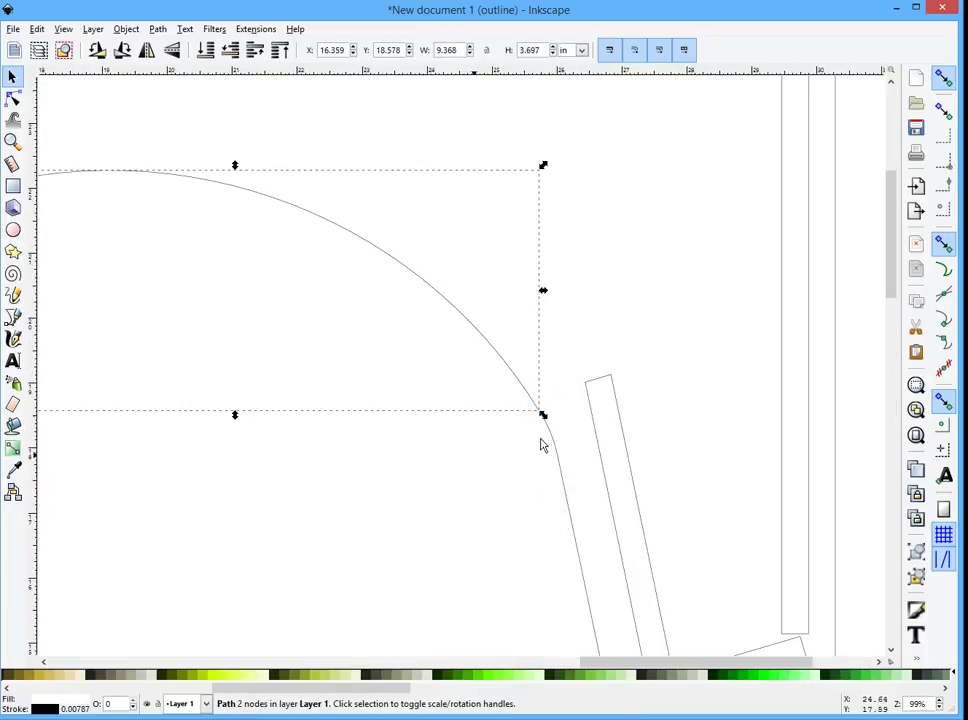
{"action": "scroll", "coordinate": [525, 443], "scroll_direction": "down", "scroll_amount": 1}
{"action": "scroll", "coordinate": [527, 443], "scroll_direction": "up", "scroll_amount": 2}
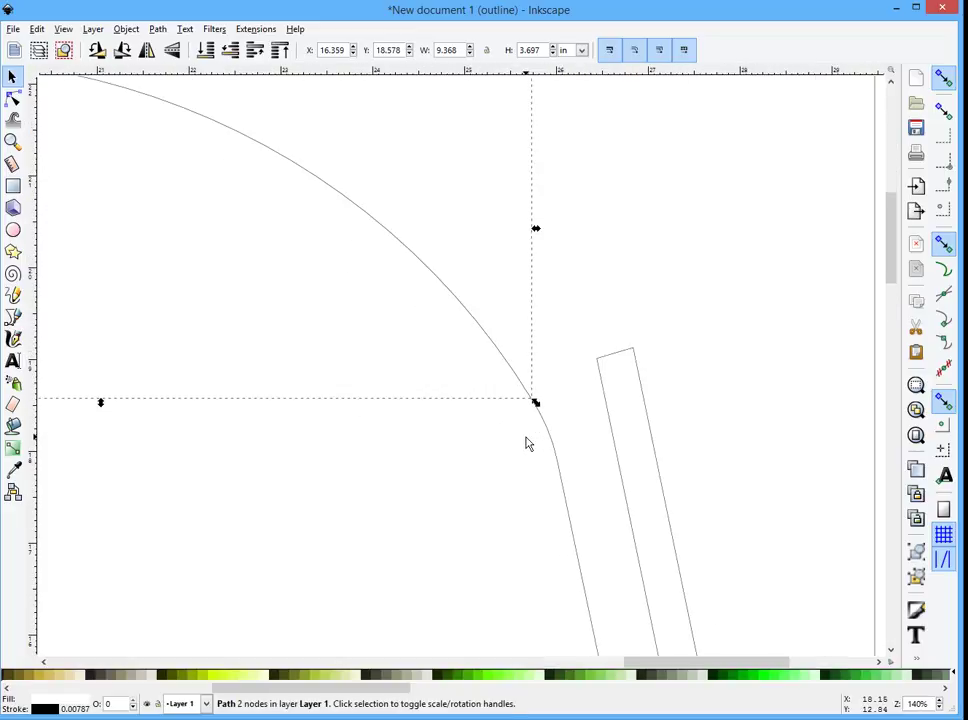
{"action": "left_click", "coordinate": [157, 30]}
{"action": "left_click", "coordinate": [313, 390]}
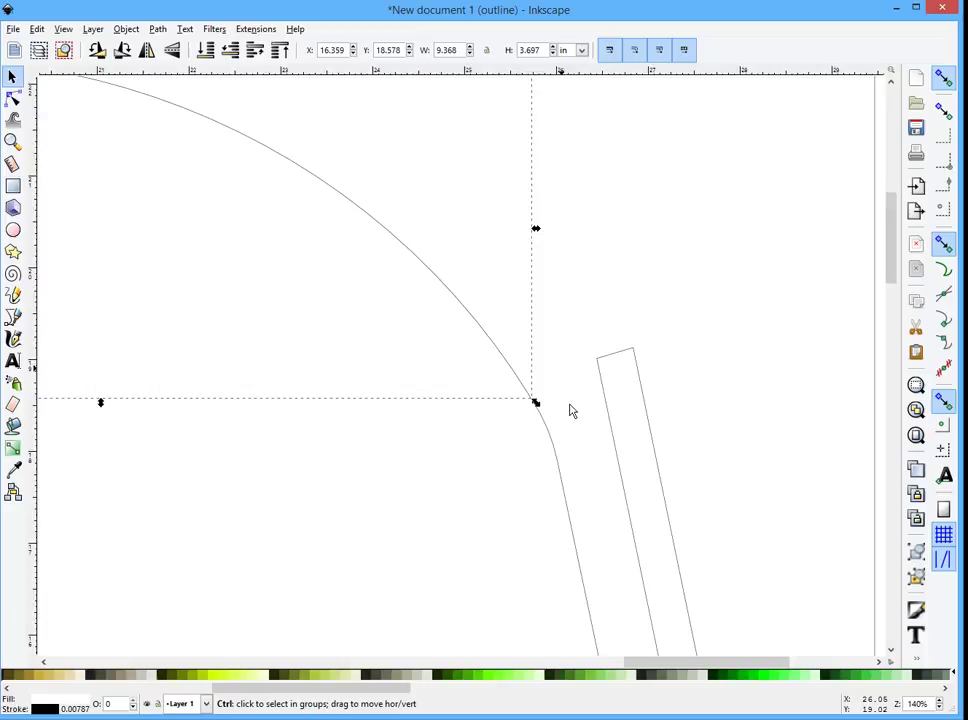
{"action": "scroll", "coordinate": [570, 410], "scroll_direction": "up", "scroll_amount": 3}
{"action": "left_click", "coordinate": [452, 359]}
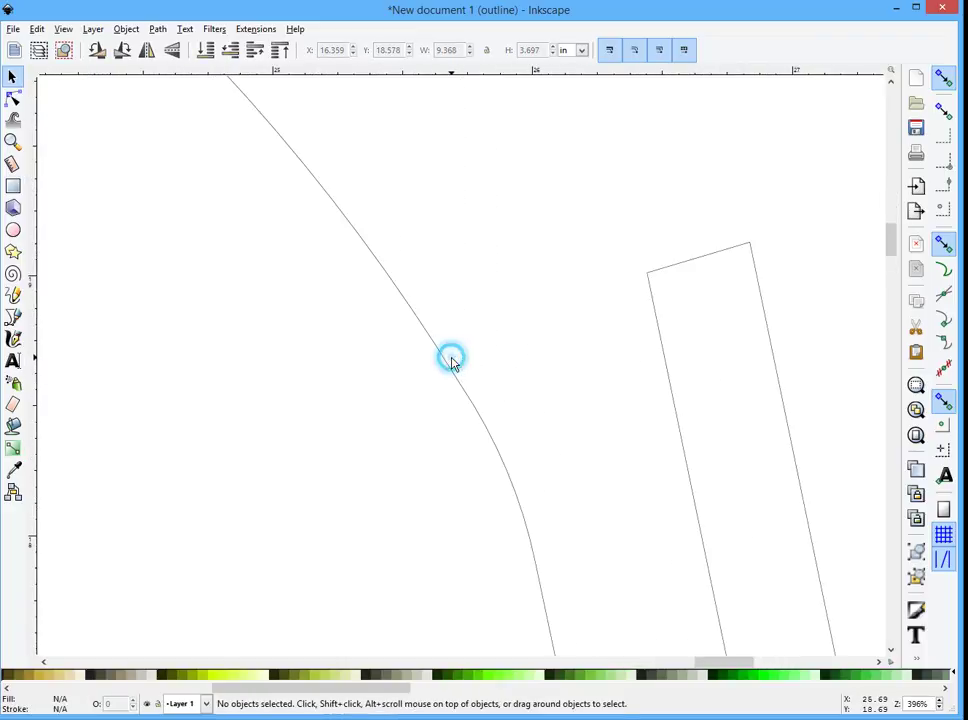
Join the two touching end nodes at the gap in the short curve segment.
{"action": "double_click", "coordinate": [443, 360]}
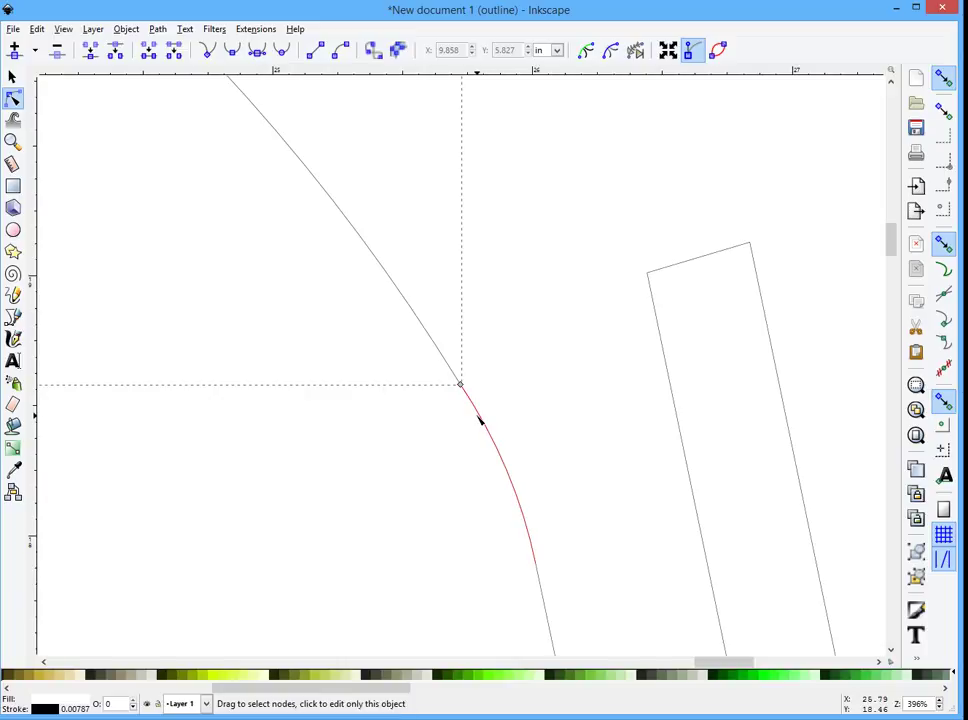
{"action": "left_click", "coordinate": [470, 399]}
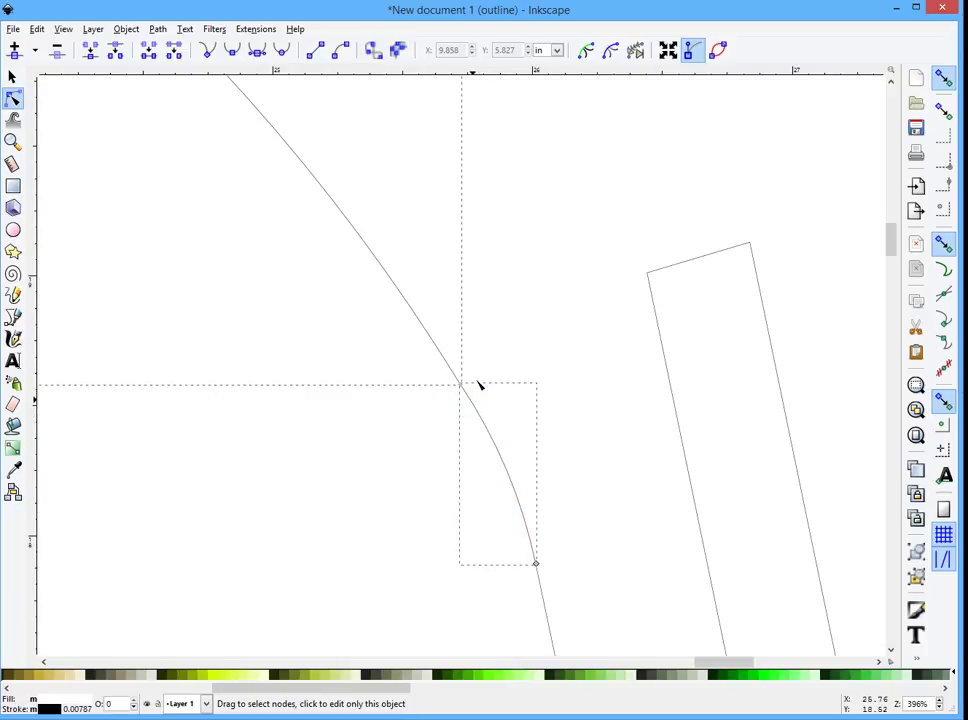
{"action": "left_click_drag", "start_coordinate": [472, 377], "coordinate": [434, 410]}
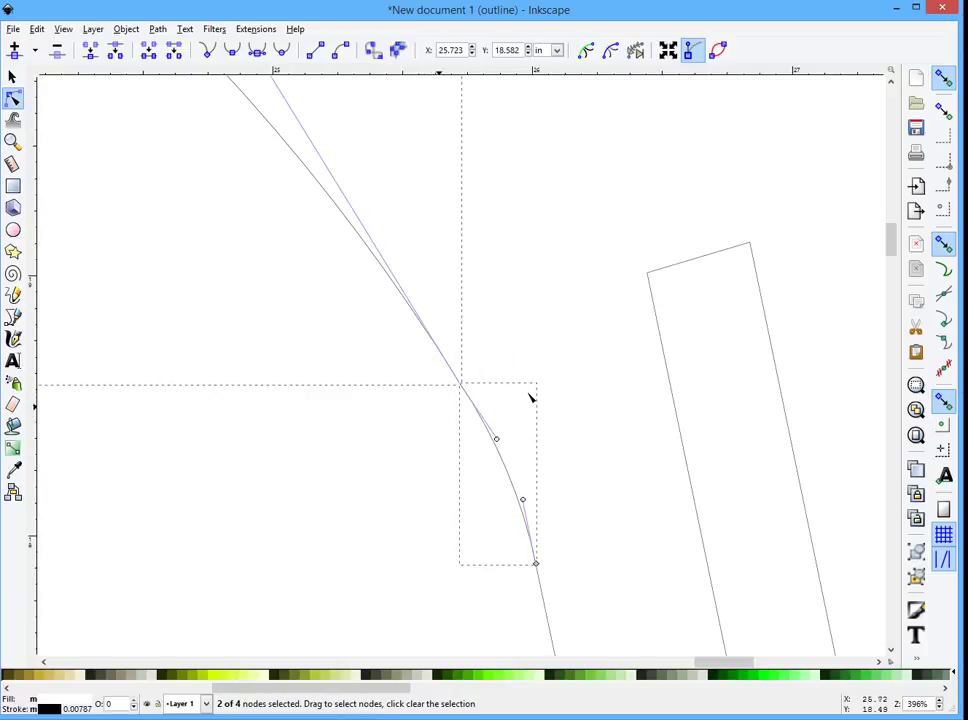
{"action": "left_click", "coordinate": [91, 52]}
{"action": "left_click", "coordinate": [300, 355]}
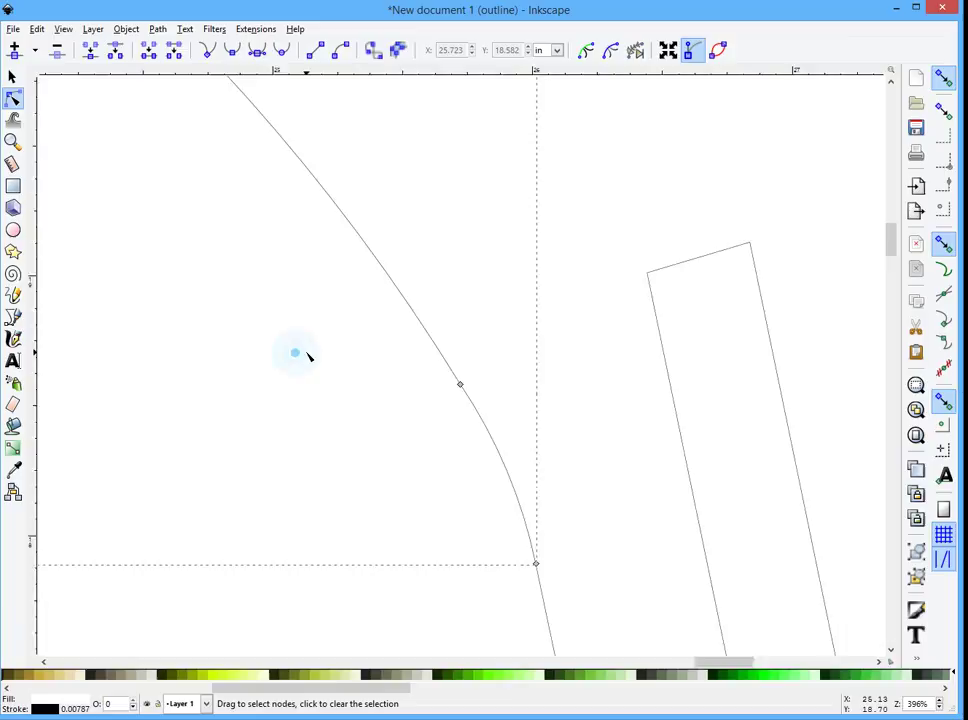
{"action": "scroll", "coordinate": [307, 353], "scroll_direction": "down", "scroll_amount": 4}
{"action": "scroll", "coordinate": [309, 357], "scroll_direction": "down", "scroll_amount": 2}
{"action": "scroll", "coordinate": [359, 514], "scroll_direction": "up", "scroll_amount": 3}
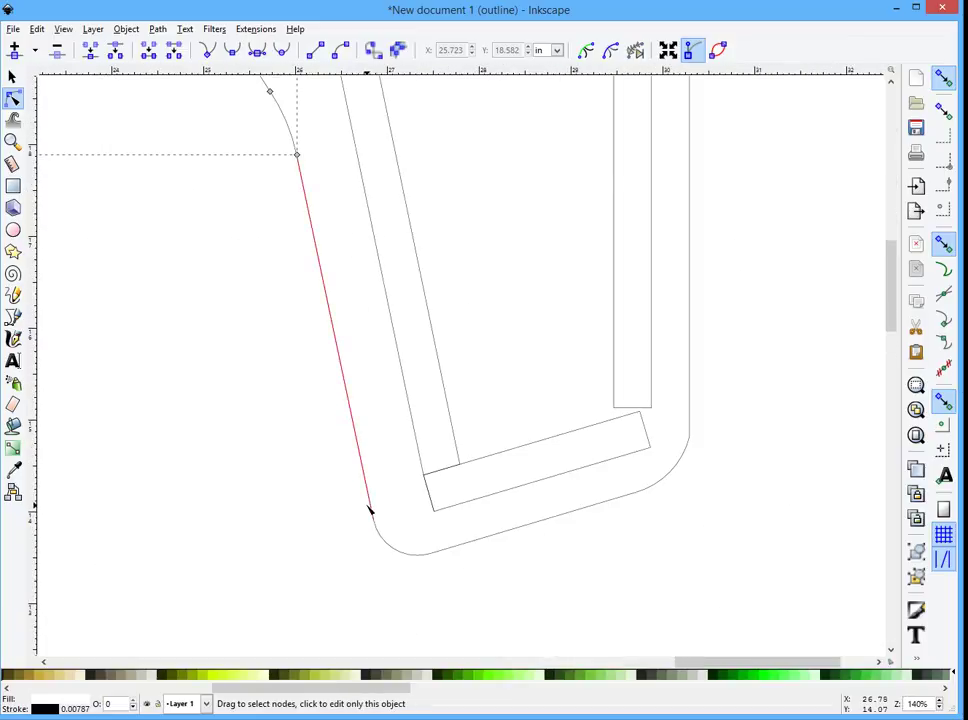
{"action": "scroll", "coordinate": [367, 264], "scroll_direction": "down", "scroll_amount": 2}
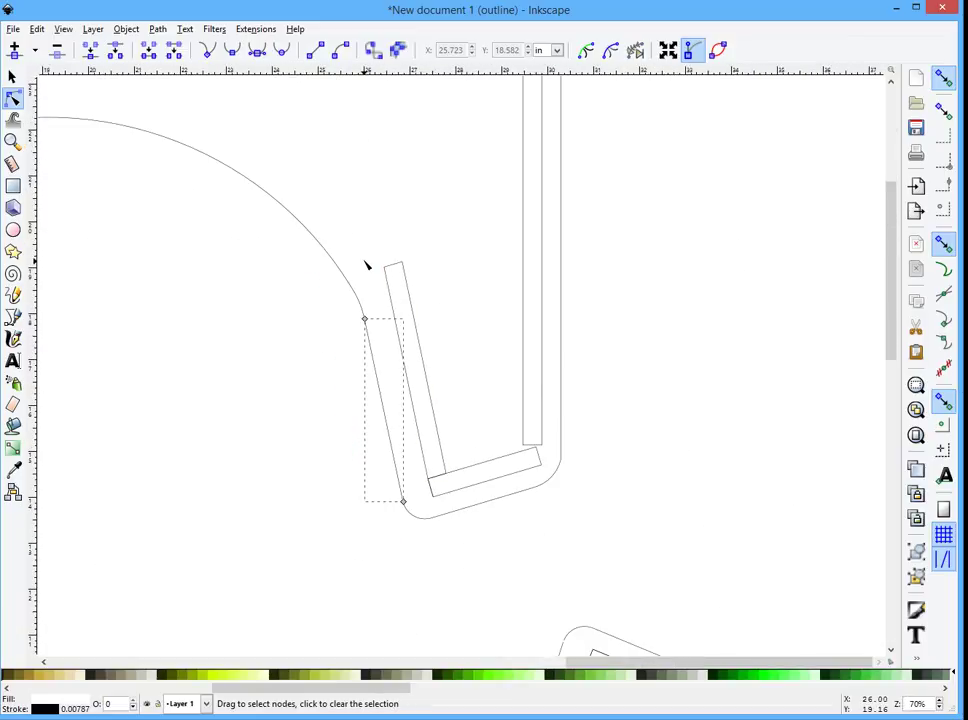
{"action": "scroll", "coordinate": [354, 354], "scroll_direction": "up", "scroll_amount": 4}
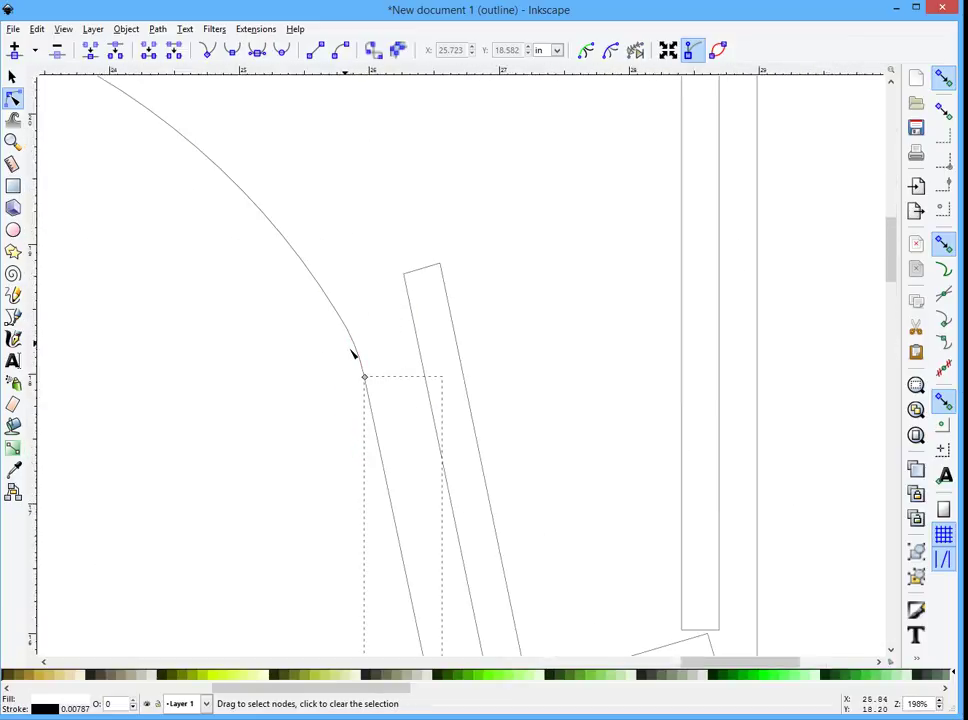
Join the two end nodes at the curve corner, forming one five-node path.
{"action": "left_click", "coordinate": [380, 427]}
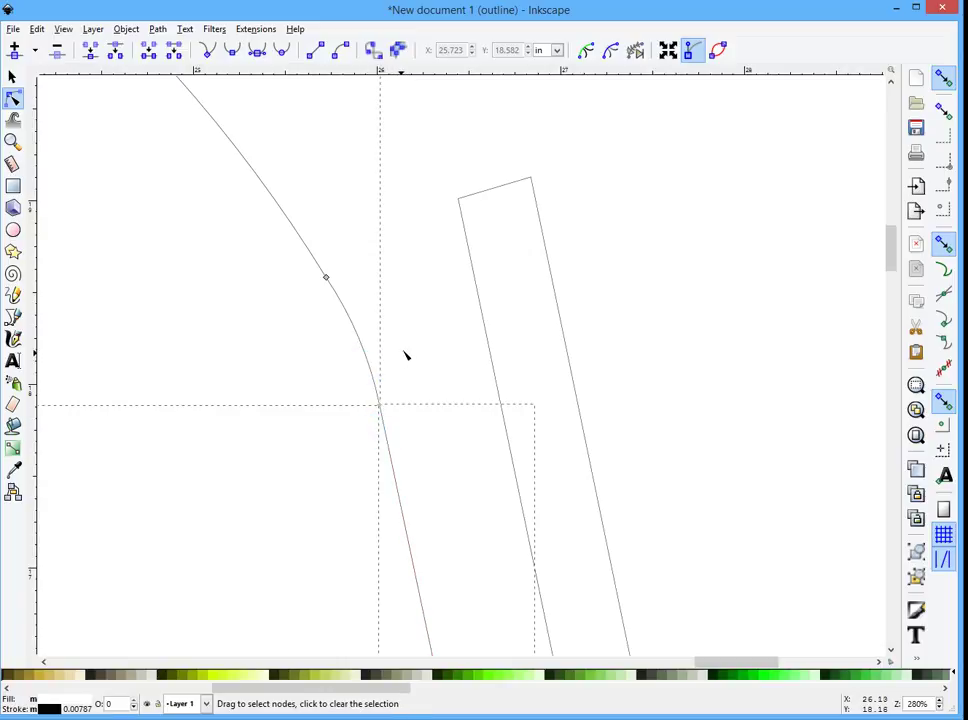
{"action": "left_click_drag", "start_coordinate": [402, 350], "coordinate": [366, 440]}
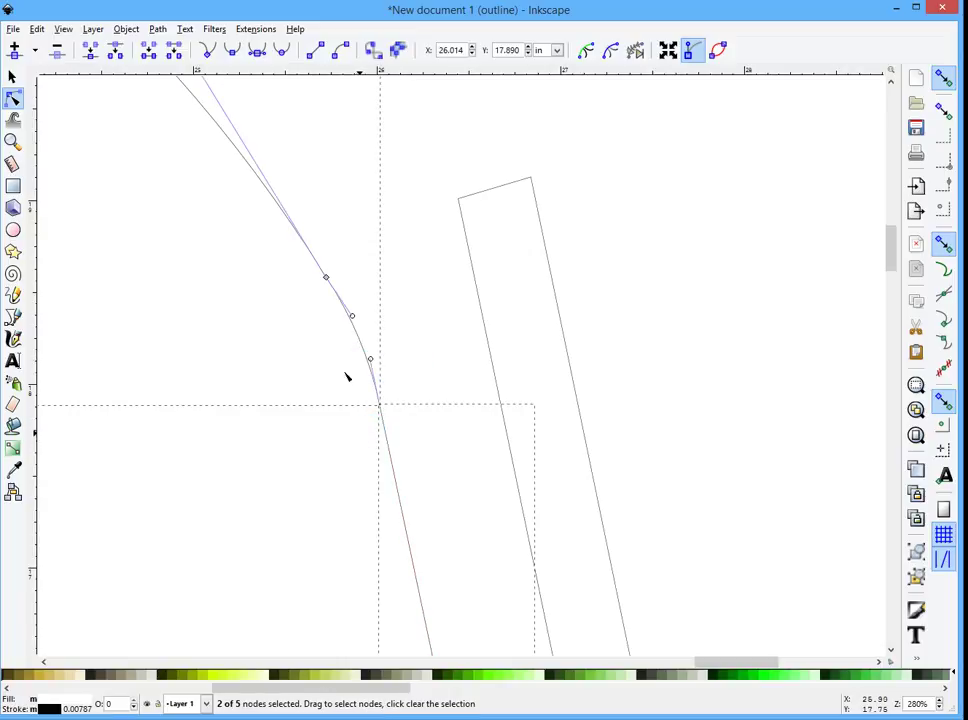
{"action": "left_click", "coordinate": [88, 51]}
{"action": "scroll", "coordinate": [211, 243], "scroll_direction": "down", "scroll_amount": 4}
{"action": "scroll", "coordinate": [285, 493], "scroll_direction": "up", "scroll_amount": 4}
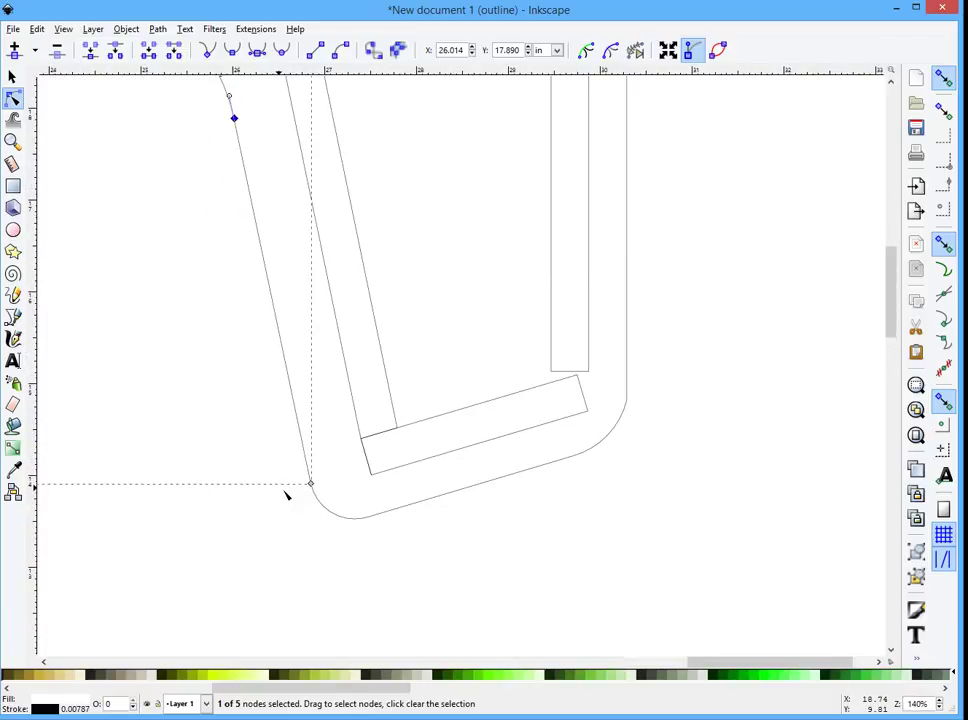
Join the overlapping end nodes where the rounded corner curve meets the lower slanted line.
{"action": "left_click", "coordinate": [346, 501]}
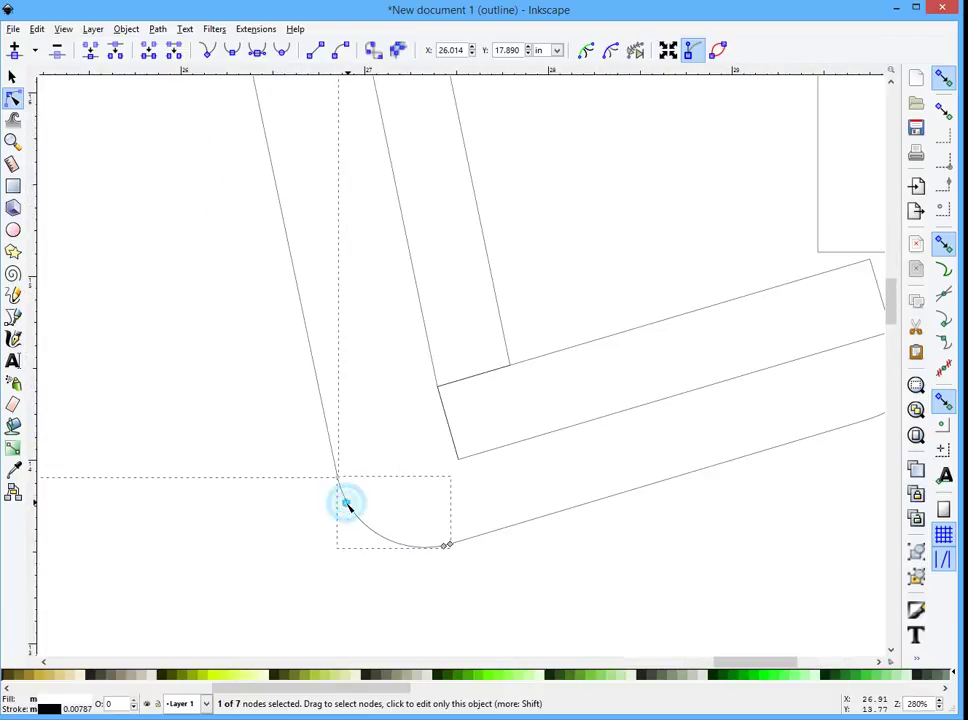
{"action": "left_click_drag", "start_coordinate": [363, 441], "coordinate": [320, 502]}
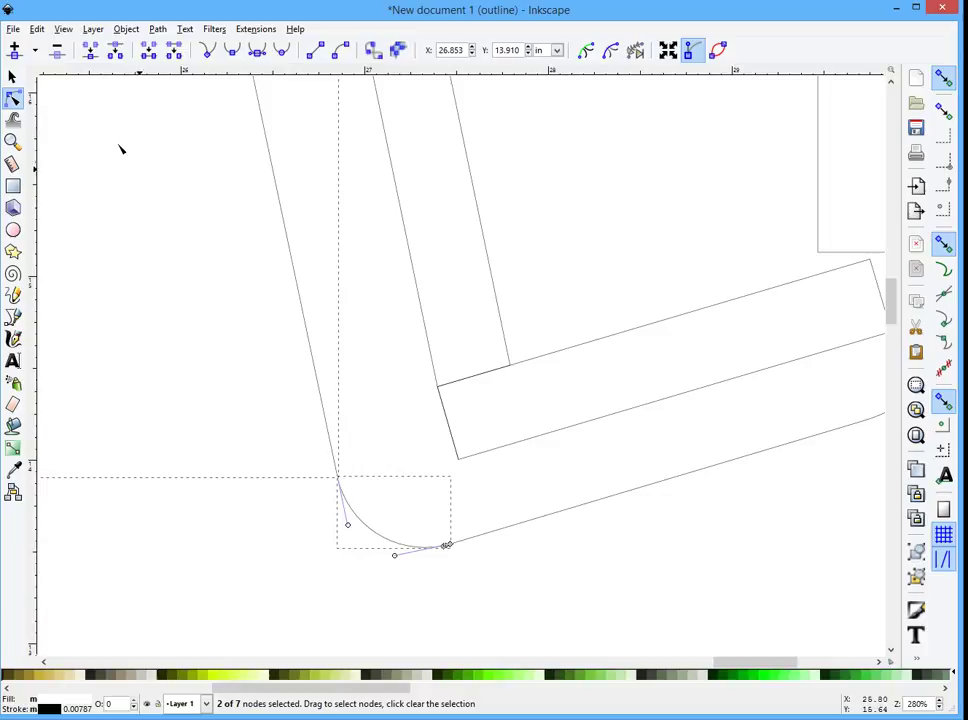
{"action": "left_click", "coordinate": [471, 537]}
{"action": "left_click_drag", "start_coordinate": [480, 514], "coordinate": [418, 607]}
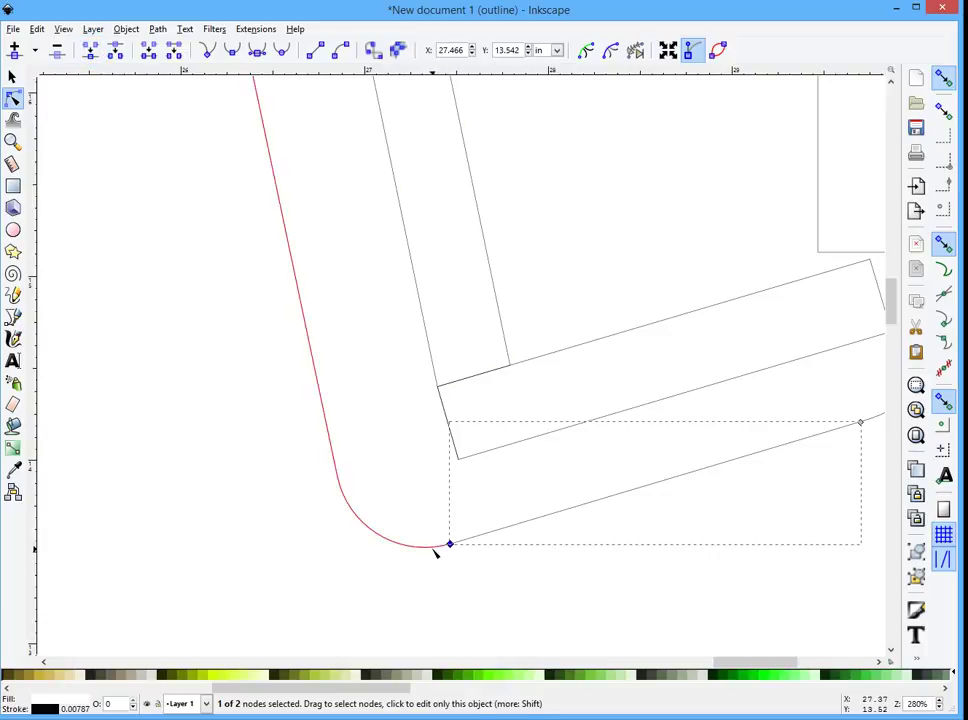
{"action": "left_click", "coordinate": [434, 551]}
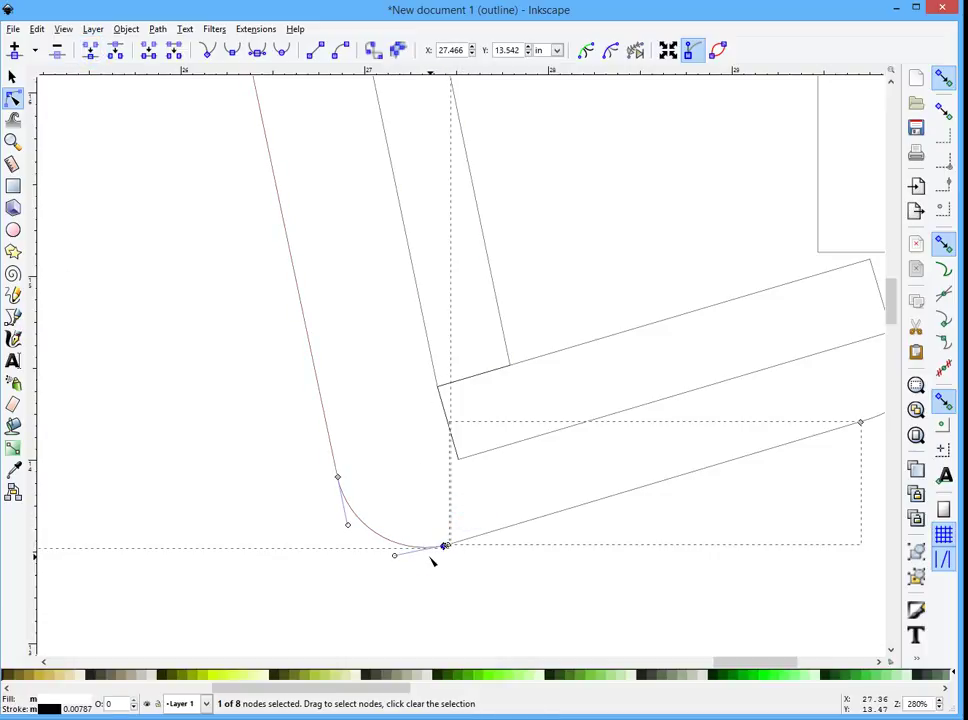
{"action": "left_click", "coordinate": [90, 49]}
{"action": "scroll", "coordinate": [130, 324], "scroll_direction": "down", "scroll_amount": 3}
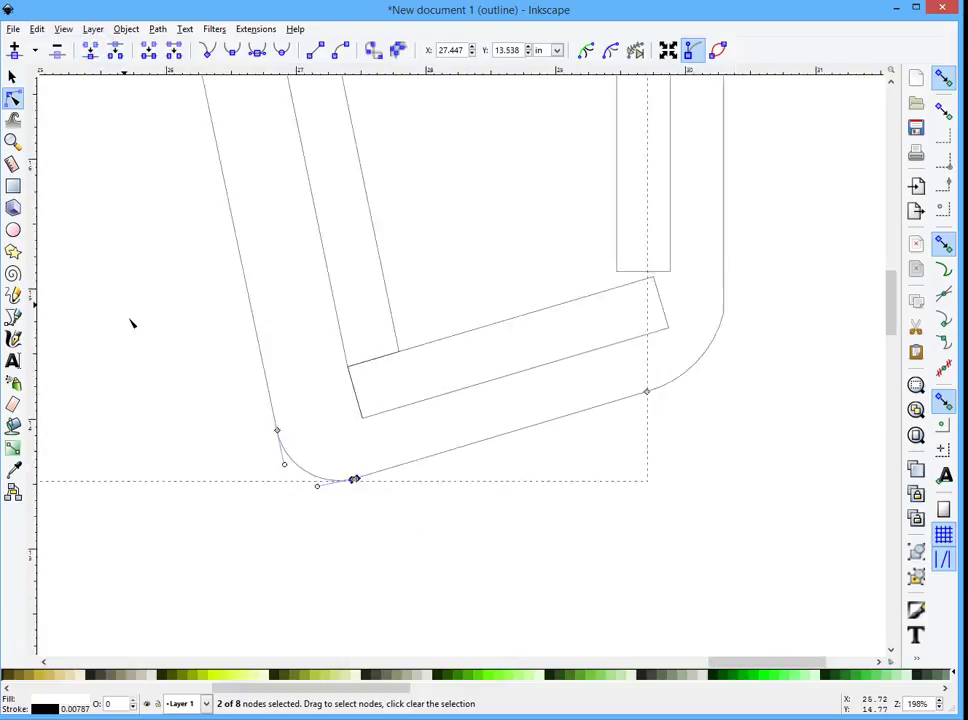
{"action": "scroll", "coordinate": [400, 346], "scroll_direction": "up", "scroll_amount": 3}
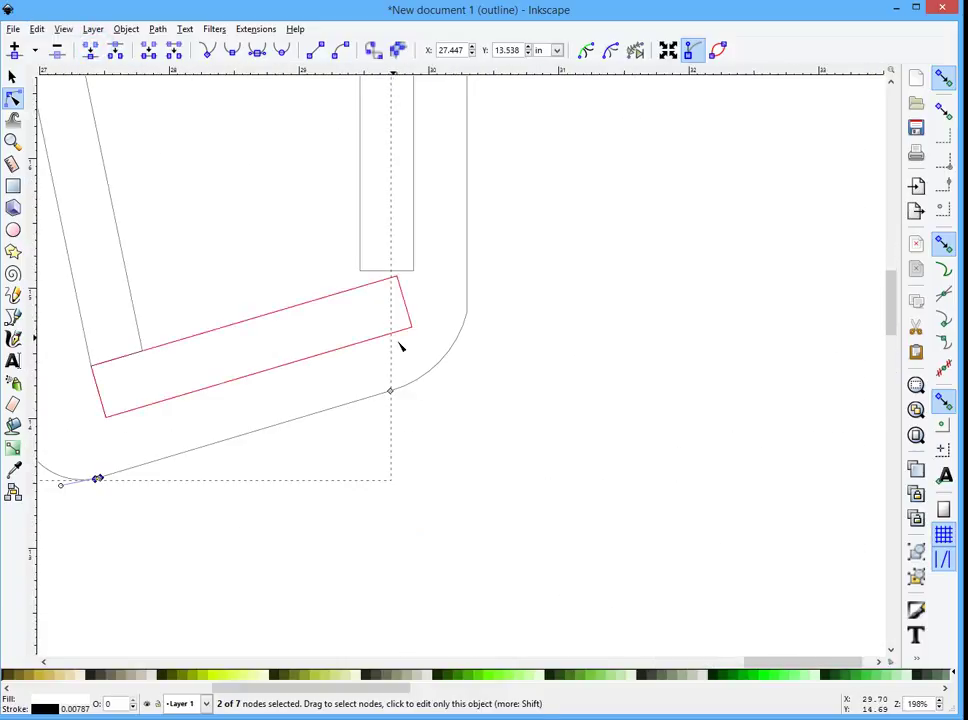
Join the overlapping nodes at both the lower and top ends of the right-hand curve.
{"action": "left_click", "coordinate": [404, 406]}
{"action": "left_click_drag", "start_coordinate": [397, 392], "coordinate": [372, 440]}
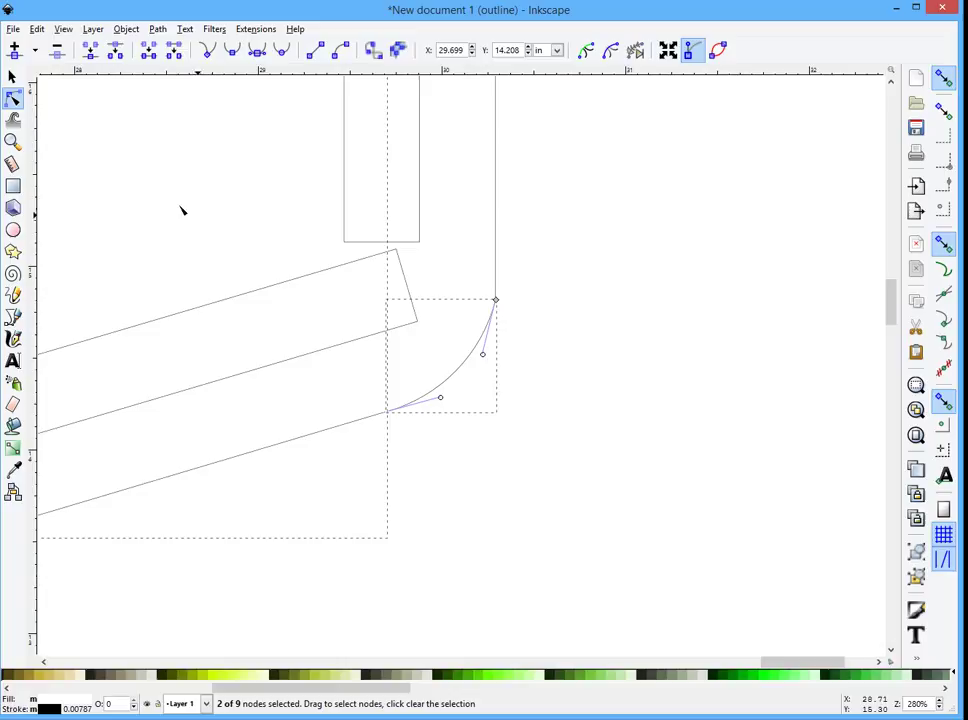
{"action": "left_click", "coordinate": [89, 49]}
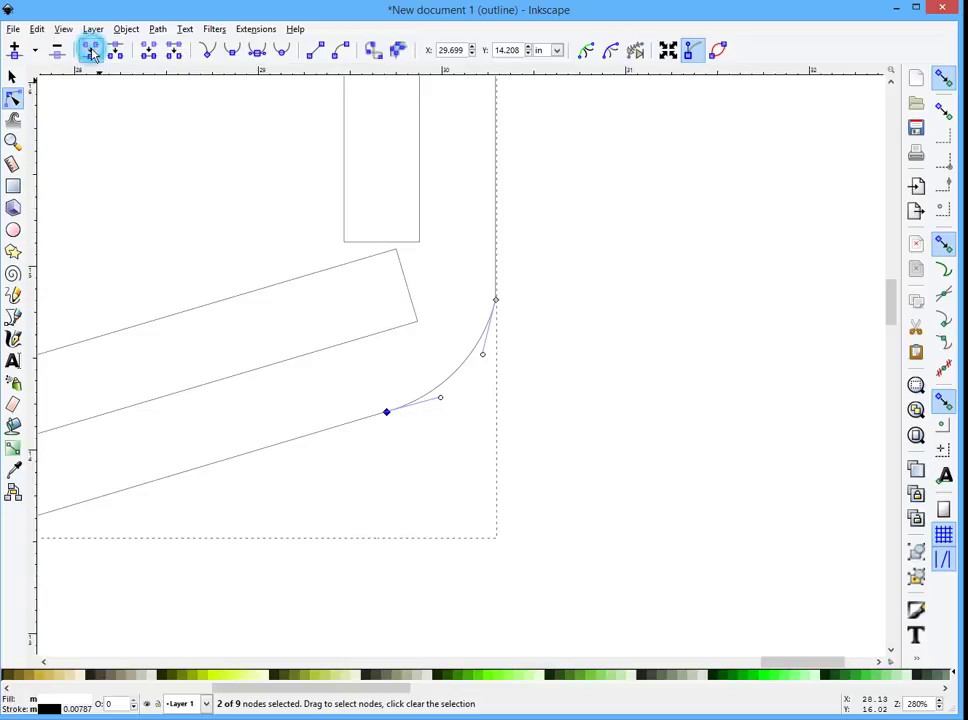
{"action": "double_click", "coordinate": [497, 260]}
{"action": "left_click_drag", "start_coordinate": [527, 271], "coordinate": [461, 332]}
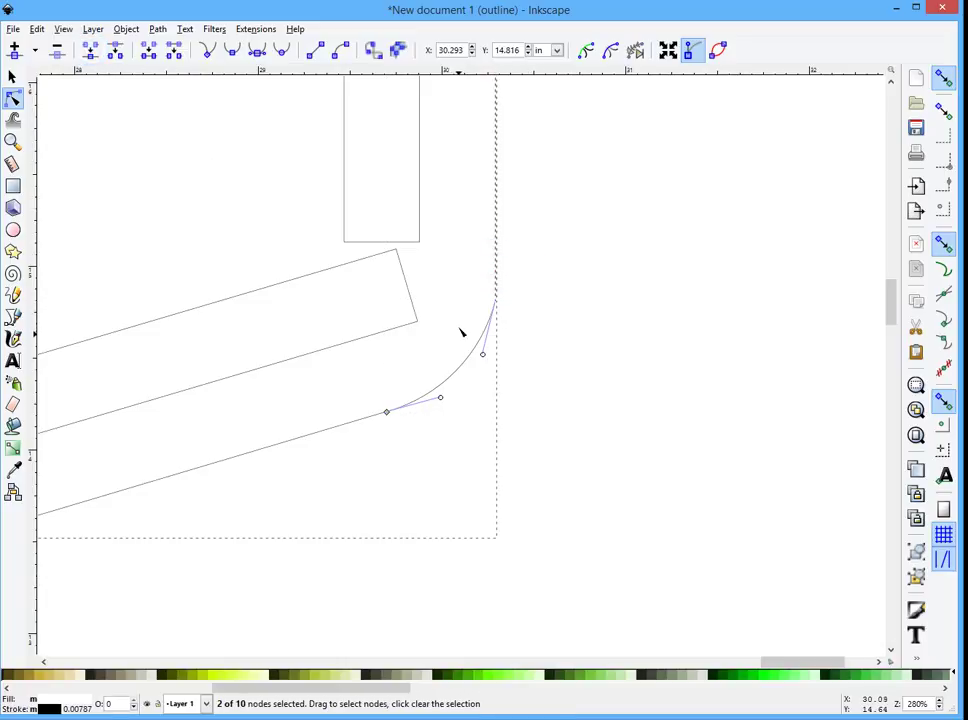
{"action": "left_click", "coordinate": [95, 58]}
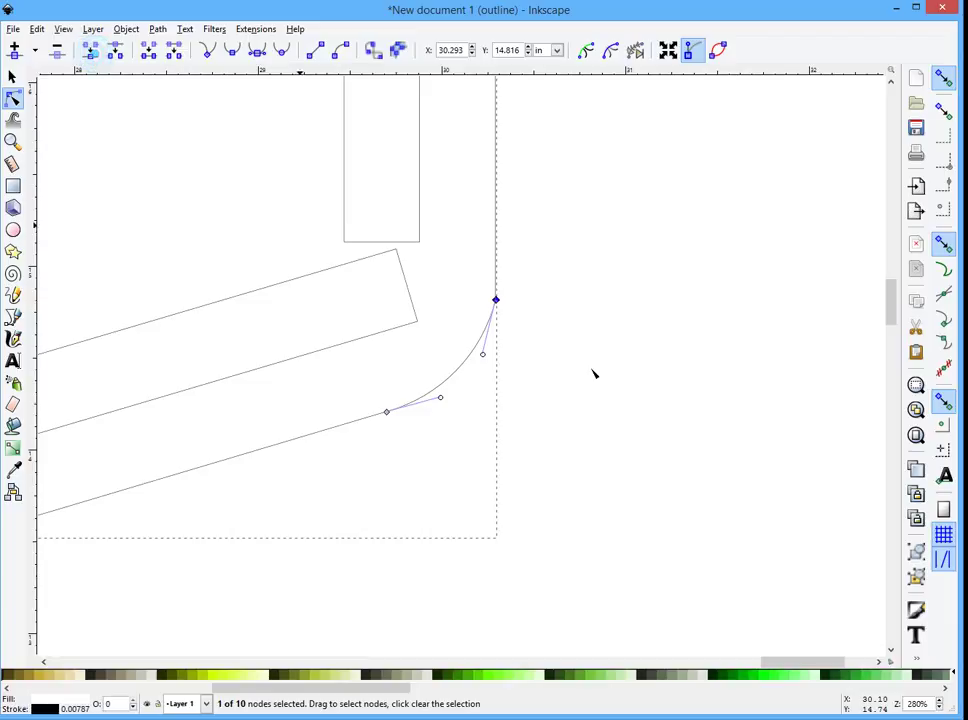
{"action": "scroll", "coordinate": [536, 361], "scroll_direction": "down", "scroll_amount": 6, "text": "ctrl"}
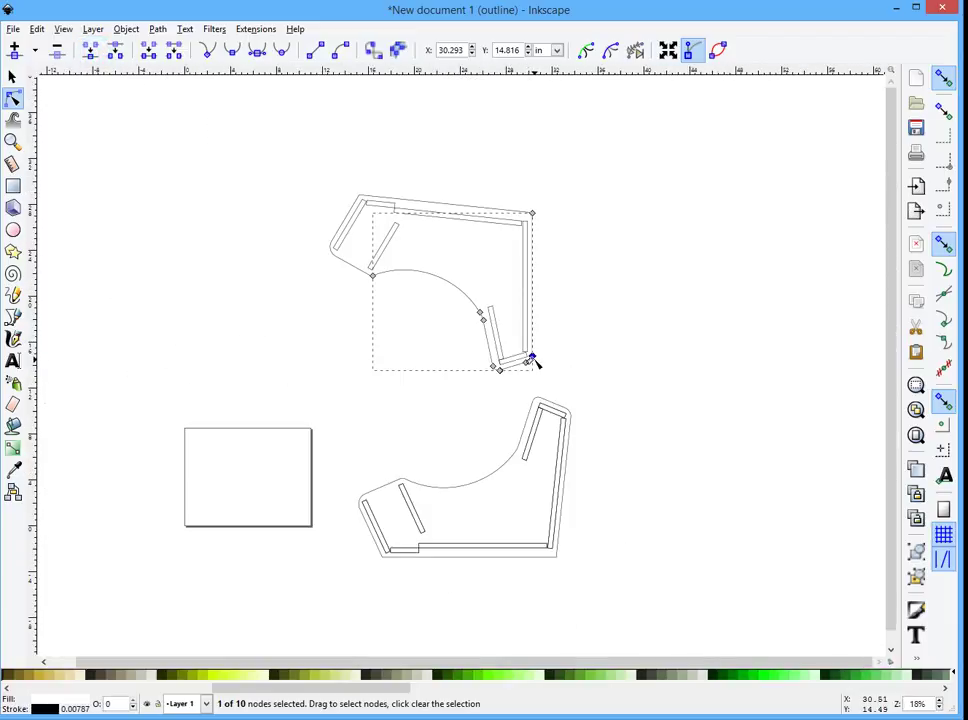
{"action": "scroll", "coordinate": [540, 180], "scroll_direction": "up", "scroll_amount": 7}
Join the coincident nodes at the top-right corner with the top edge line.
{"action": "left_click", "coordinate": [560, 216], "text": "shift"}
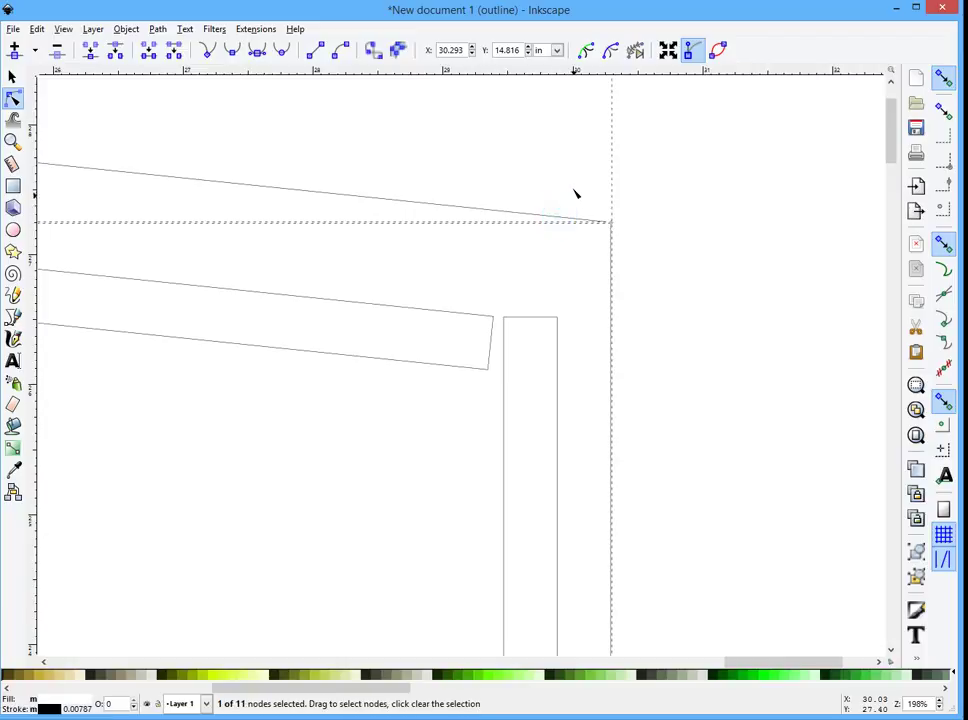
{"action": "left_click_drag", "start_coordinate": [574, 188], "coordinate": [644, 261]}
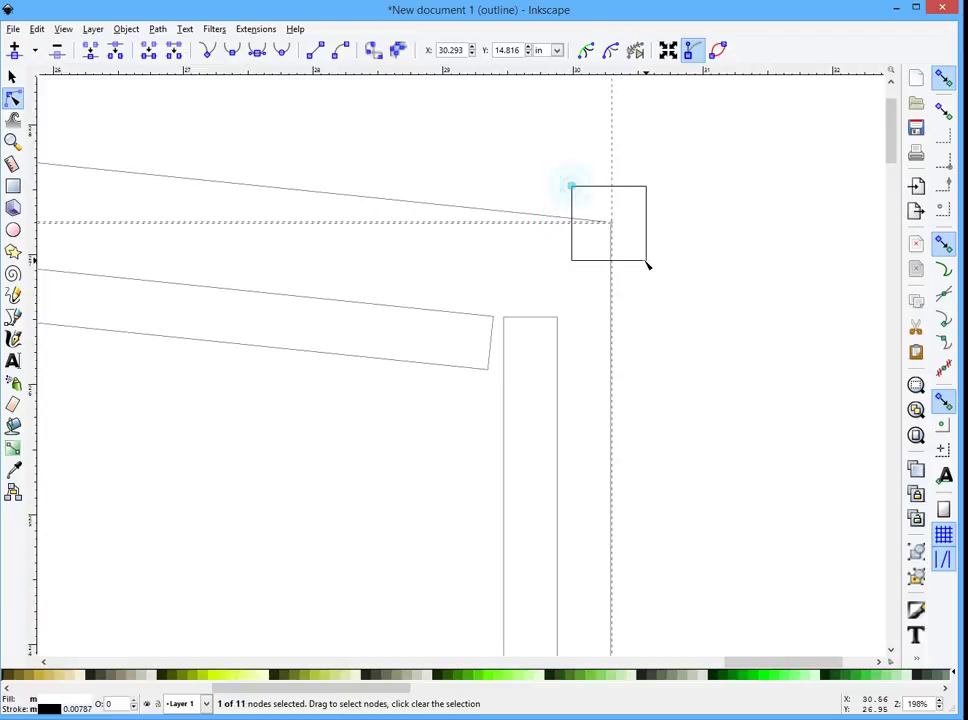
{"action": "left_click", "coordinate": [90, 50]}
{"action": "left_click", "coordinate": [659, 195]}
{"action": "scroll", "coordinate": [689, 244], "scroll_direction": "down", "scroll_amount": 5}
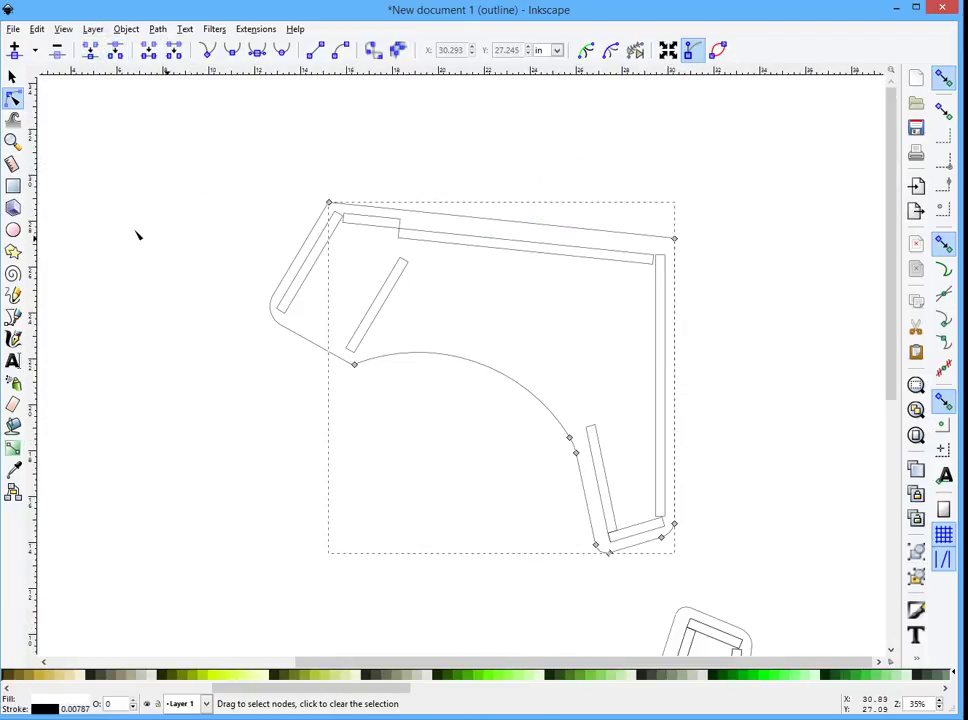
{"action": "scroll", "coordinate": [340, 205], "scroll_direction": "up", "scroll_amount": 6}
{"action": "scroll", "coordinate": [267, 215], "scroll_direction": "up", "scroll_amount": 1}
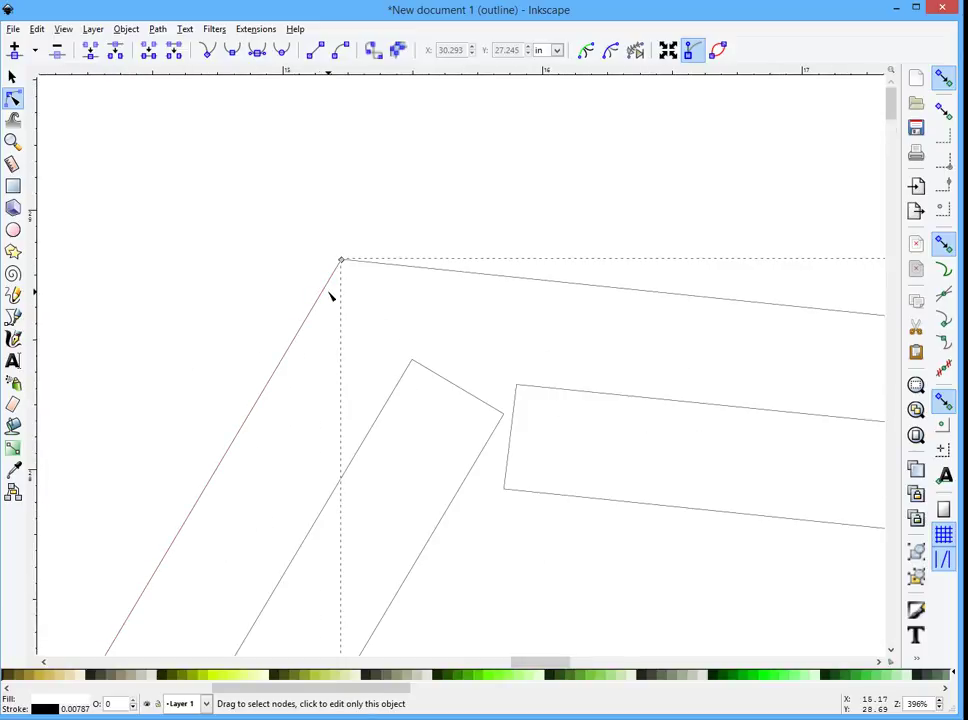
Join the two nodes at the top-left corner into one.
{"action": "left_click", "coordinate": [324, 287]}
{"action": "left_click_drag", "start_coordinate": [287, 186], "coordinate": [375, 298]}
{"action": "left_click", "coordinate": [91, 52]}
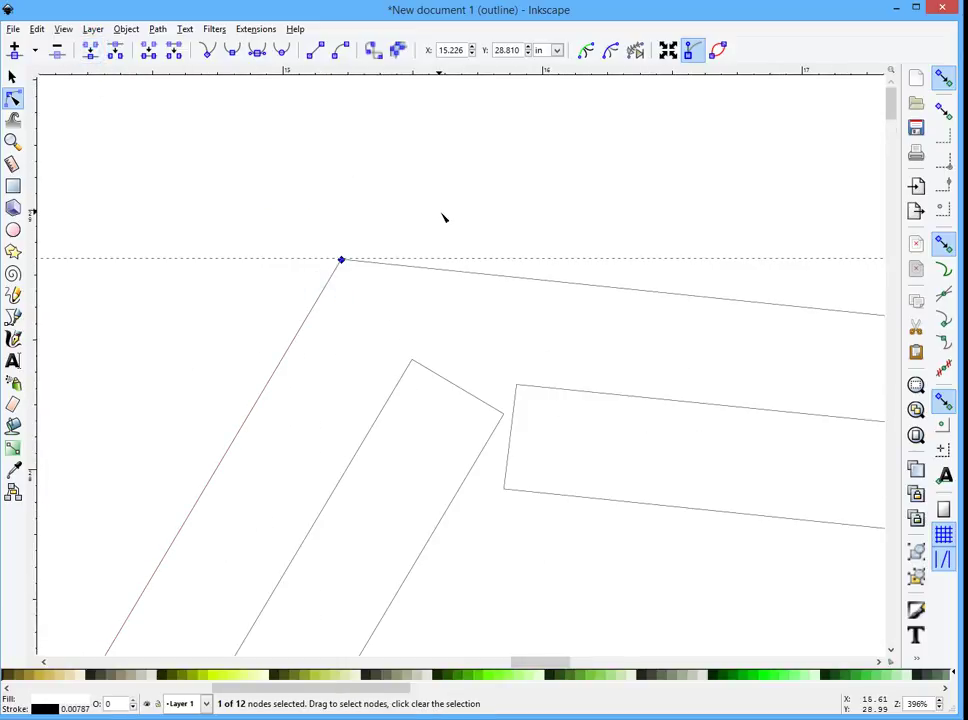
{"action": "scroll", "coordinate": [444, 217], "scroll_direction": "down", "scroll_amount": 5}
{"action": "scroll", "coordinate": [340, 370], "scroll_direction": "up", "scroll_amount": 2}
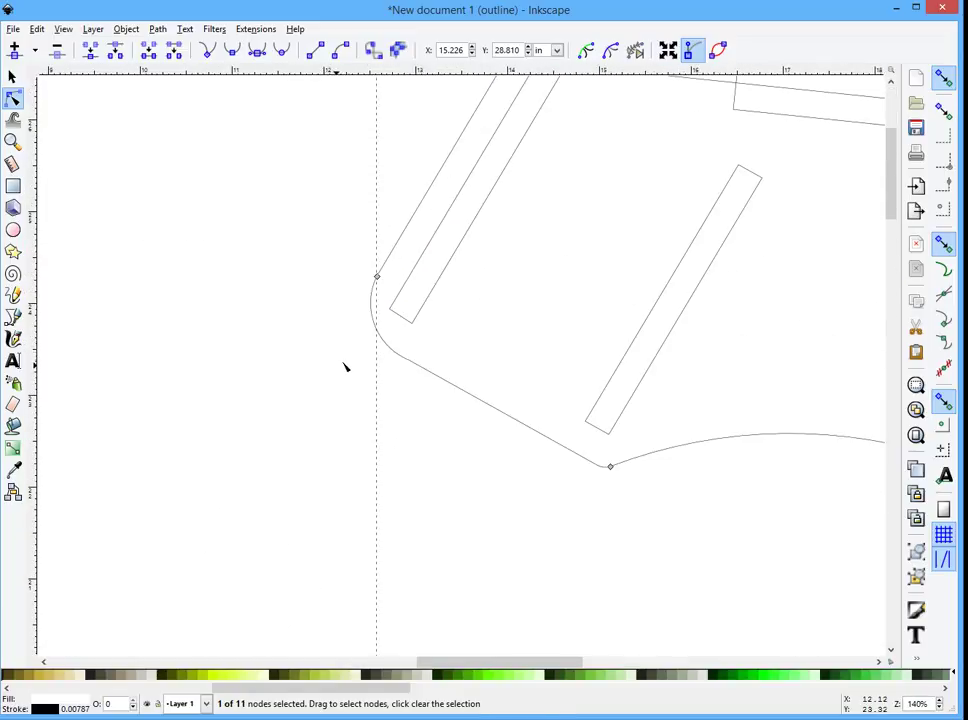
Join three nodes at the curved left corner, then undo the join that collapsed it.
{"action": "left_click", "coordinate": [447, 264]}
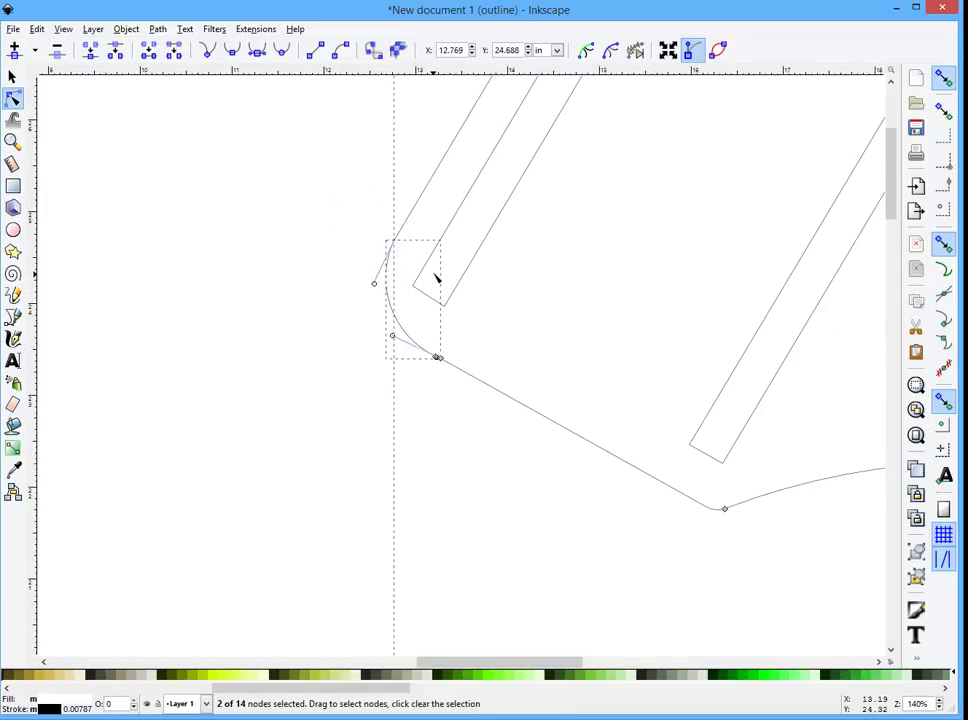
{"action": "left_click", "coordinate": [394, 240]}
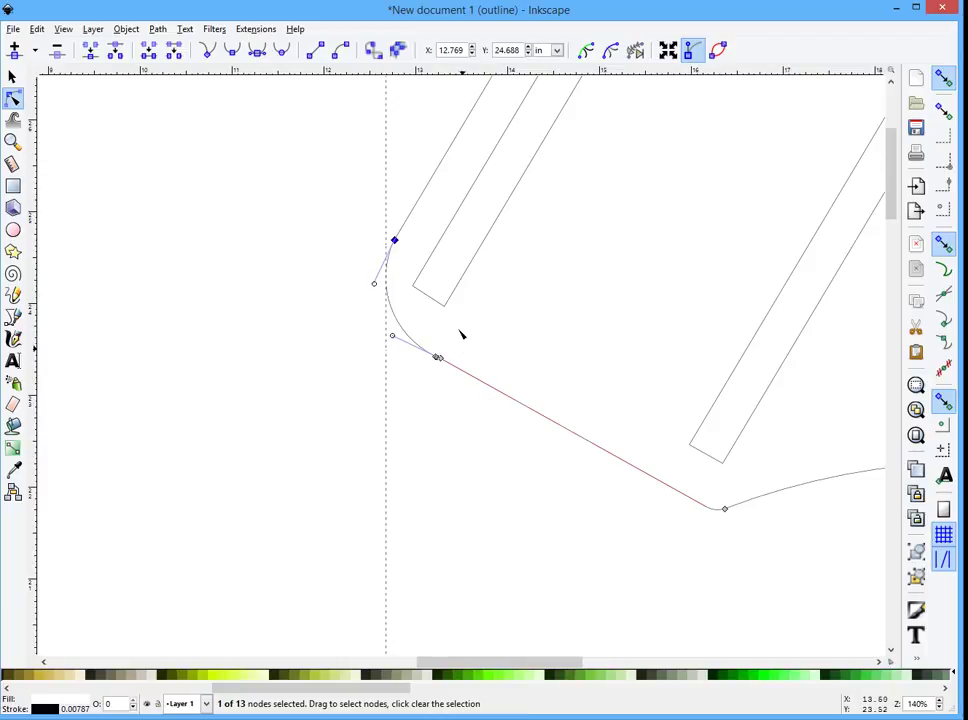
{"action": "left_click_drag", "start_coordinate": [452, 355], "coordinate": [407, 391]}
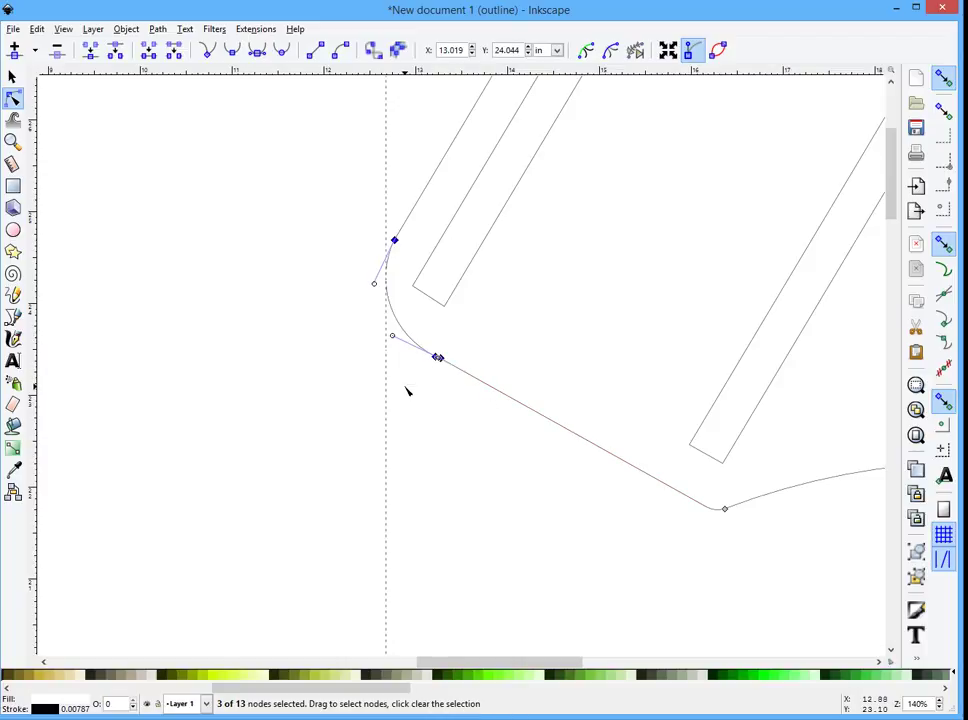
{"action": "left_click", "coordinate": [91, 57]}
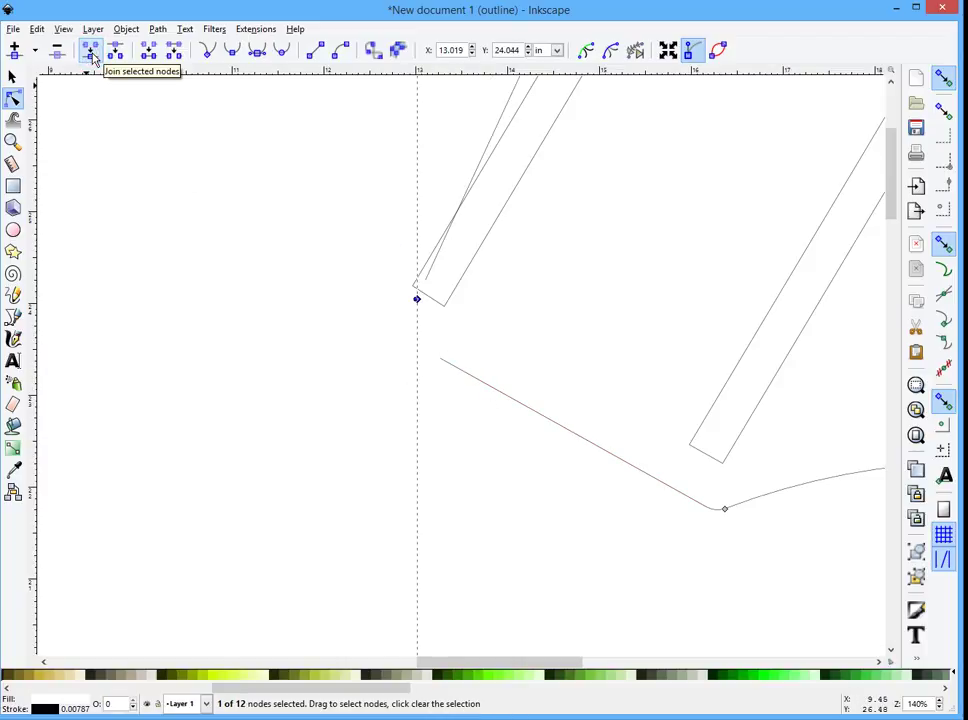
{"action": "key", "text": "ctrl+z"}
Rejoin only the overlapping cusp nodes, giving a continuous 15-node outline.
{"action": "scroll", "coordinate": [454, 361], "scroll_direction": "up", "scroll_amount": 5}
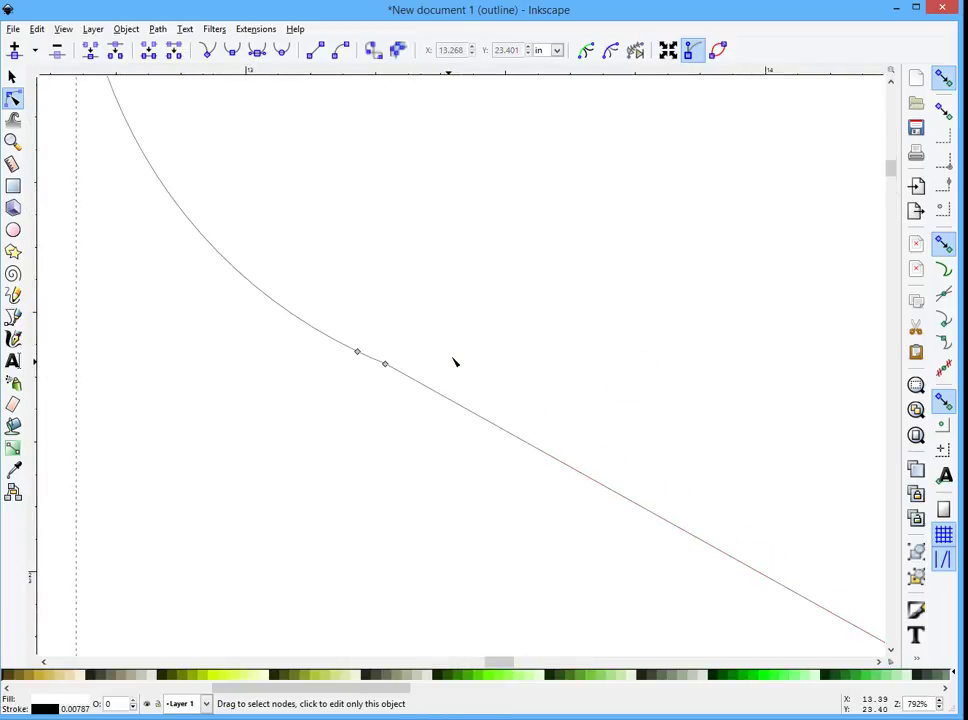
{"action": "scroll", "coordinate": [454, 361], "scroll_direction": "up", "scroll_amount": 1}
{"action": "left_click_drag", "start_coordinate": [359, 367], "coordinate": [361, 404]}
{"action": "key", "text": "ctrl+z"}
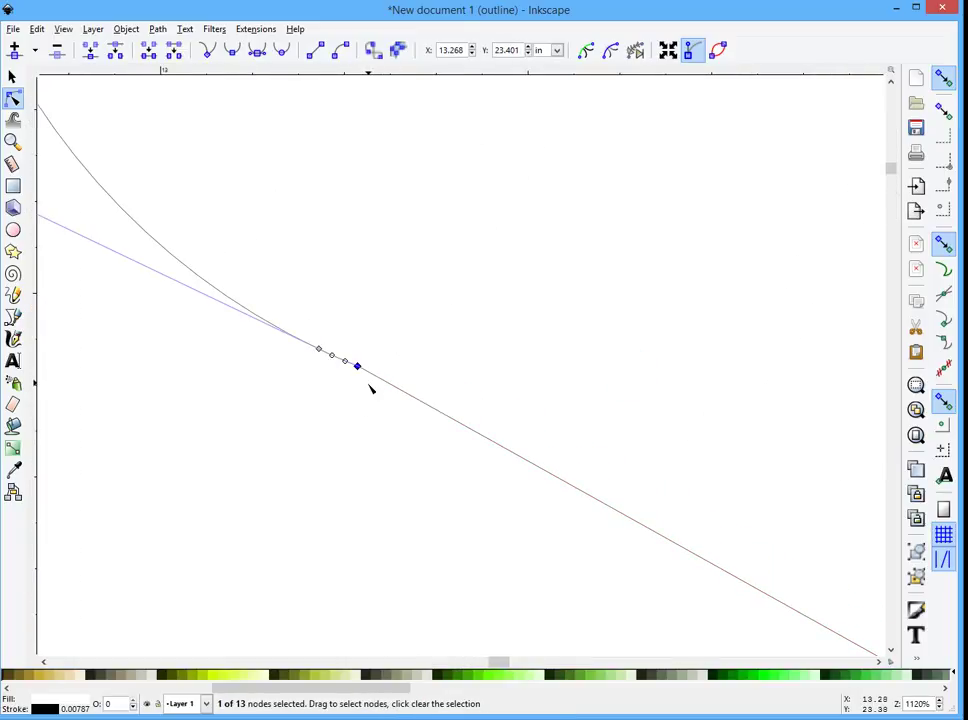
{"action": "key", "text": "ctrl+z"}
{"action": "left_click_drag", "start_coordinate": [369, 315], "coordinate": [352, 400]}
{"action": "left_click", "coordinate": [57, 49]}
{"action": "left_click", "coordinate": [324, 300]}
{"action": "scroll", "coordinate": [324, 302], "scroll_direction": "down", "scroll_amount": 5}
Merge the two overlapping nodes at the dip of the lower curve.
{"action": "scroll", "coordinate": [324, 302], "scroll_direction": "down", "scroll_amount": 3}
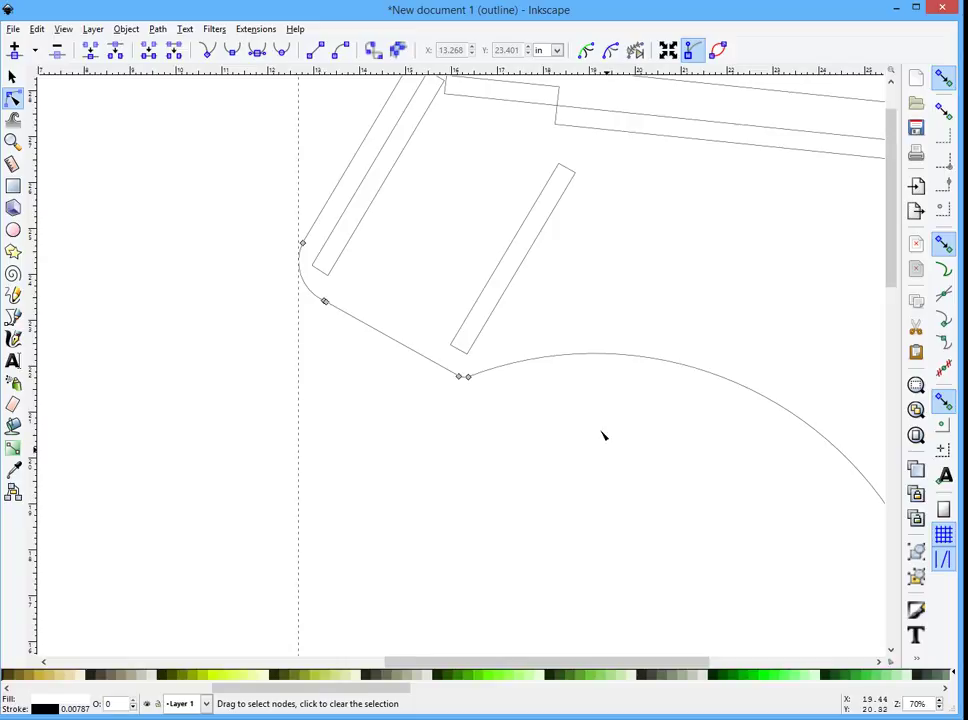
{"action": "scroll", "coordinate": [480, 407], "scroll_direction": "up", "scroll_amount": 2}
{"action": "left_click", "coordinate": [422, 339]}
{"action": "scroll", "coordinate": [471, 333], "scroll_direction": "up", "scroll_amount": 5}
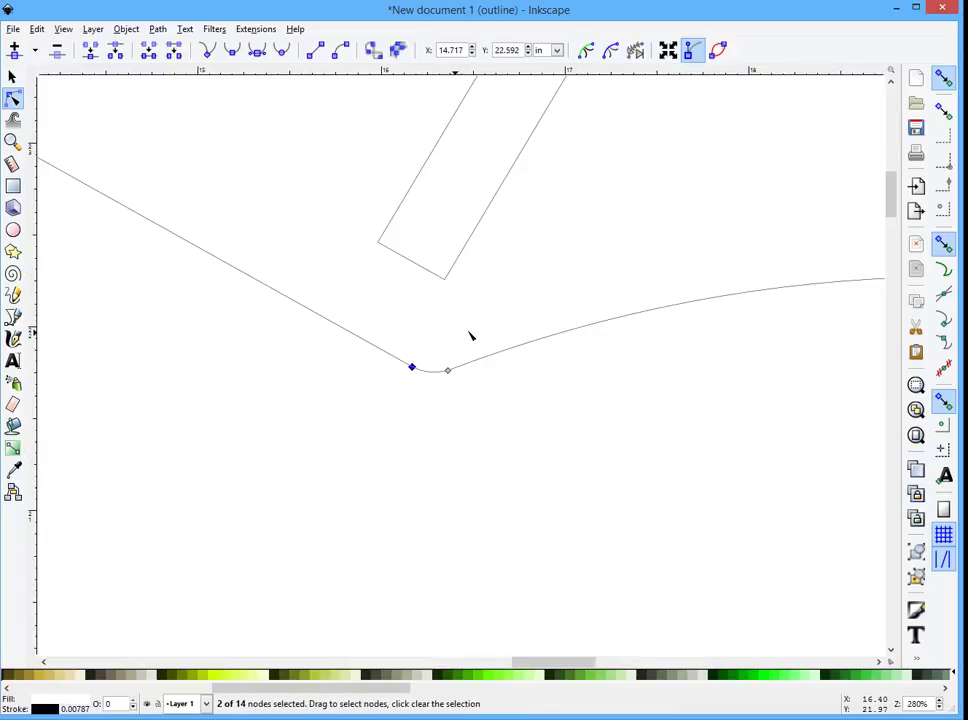
{"action": "double_click", "coordinate": [335, 443]}
{"action": "left_click_drag", "start_coordinate": [339, 404], "coordinate": [297, 451]}
{"action": "left_click", "coordinate": [87, 55]}
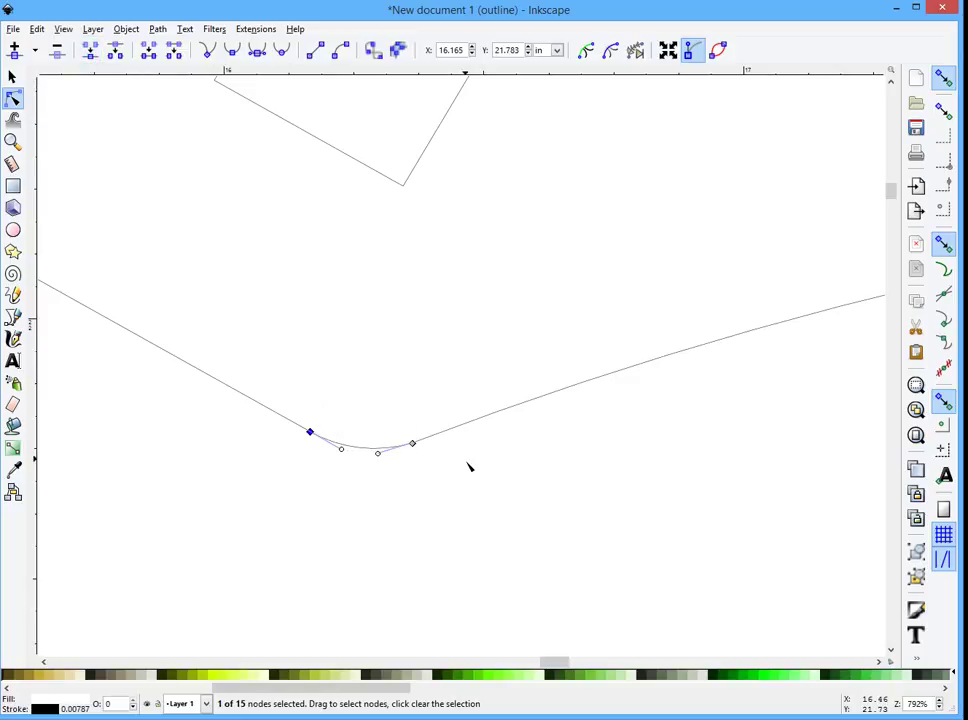
Inspect the short curve's end nodes for a gap with the neighbouring segment.
{"action": "left_click", "coordinate": [368, 453]}
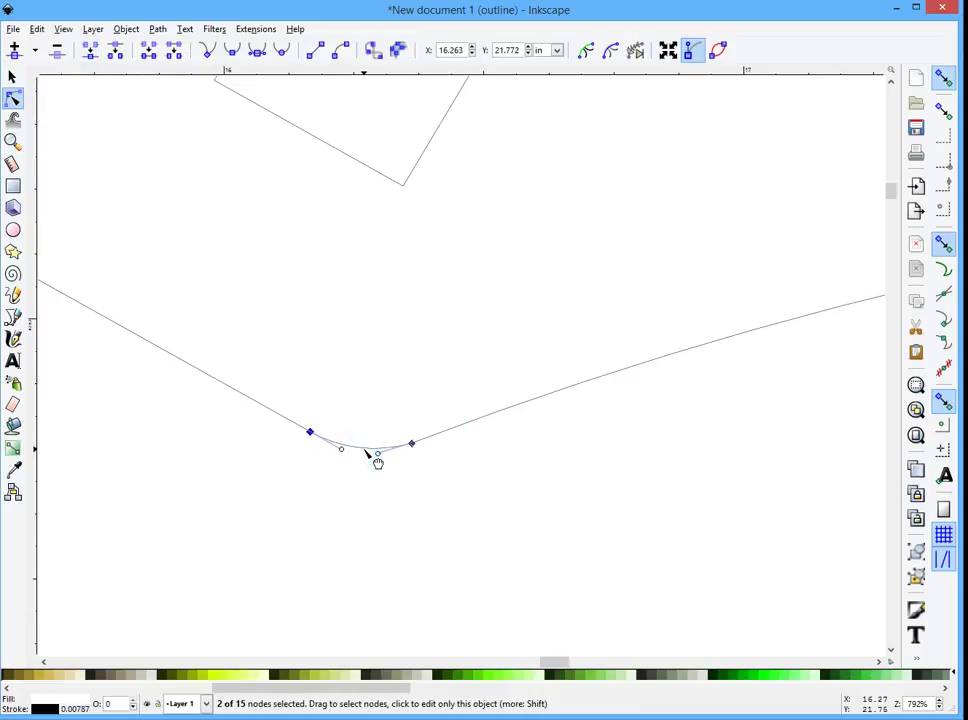
{"action": "left_click", "coordinate": [469, 441], "text": "shift"}
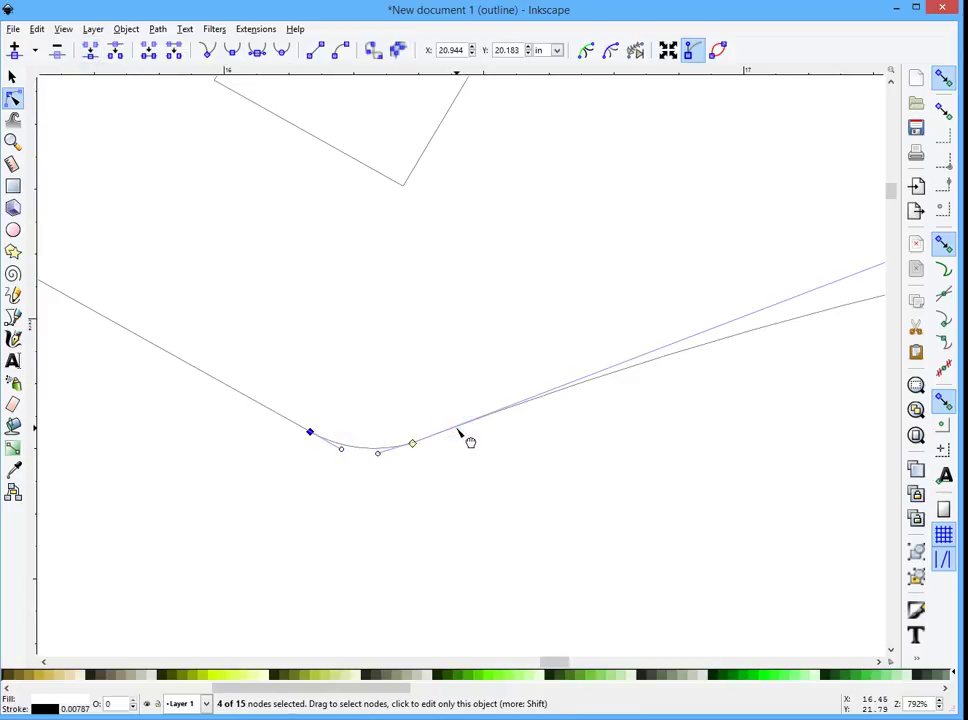
{"action": "left_click", "coordinate": [455, 392]}
{"action": "mouse_move", "coordinate": [411, 443]}
{"action": "left_mouse_down"}
{"action": "mouse_move", "coordinate": [439, 482]}
{"action": "mouse_move", "coordinate": [411, 443]}
{"action": "left_mouse_up"}
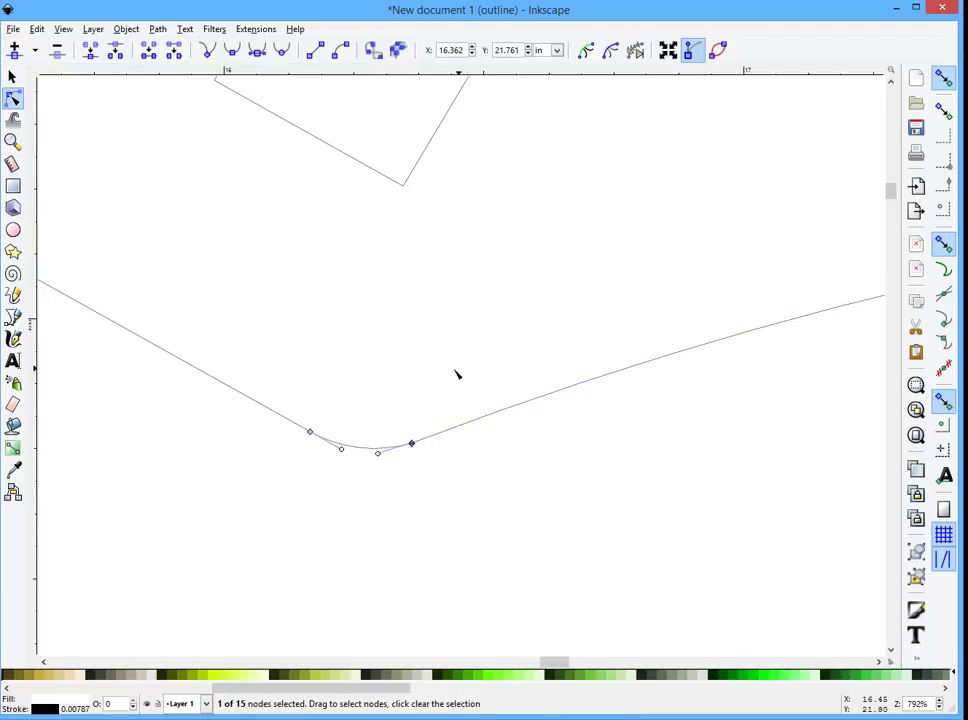
{"action": "scroll", "coordinate": [416, 464], "scroll_direction": "up", "scroll_amount": 5}
{"action": "left_click", "coordinate": [418, 460]}
{"action": "scroll", "coordinate": [328, 333], "scroll_direction": "up", "scroll_amount": 2}
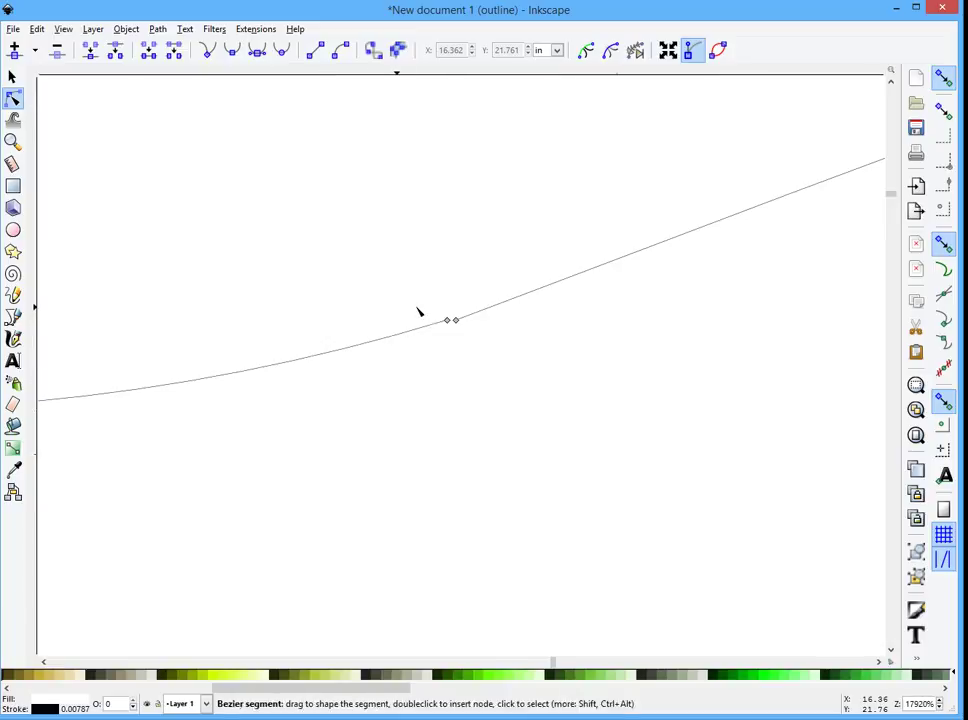
{"action": "scroll", "coordinate": [418, 312], "scroll_direction": "up", "scroll_amount": 1}
Merge the two nearly overlapping nodes at the gap along the slanted edge.
{"action": "left_click", "coordinate": [514, 326]}
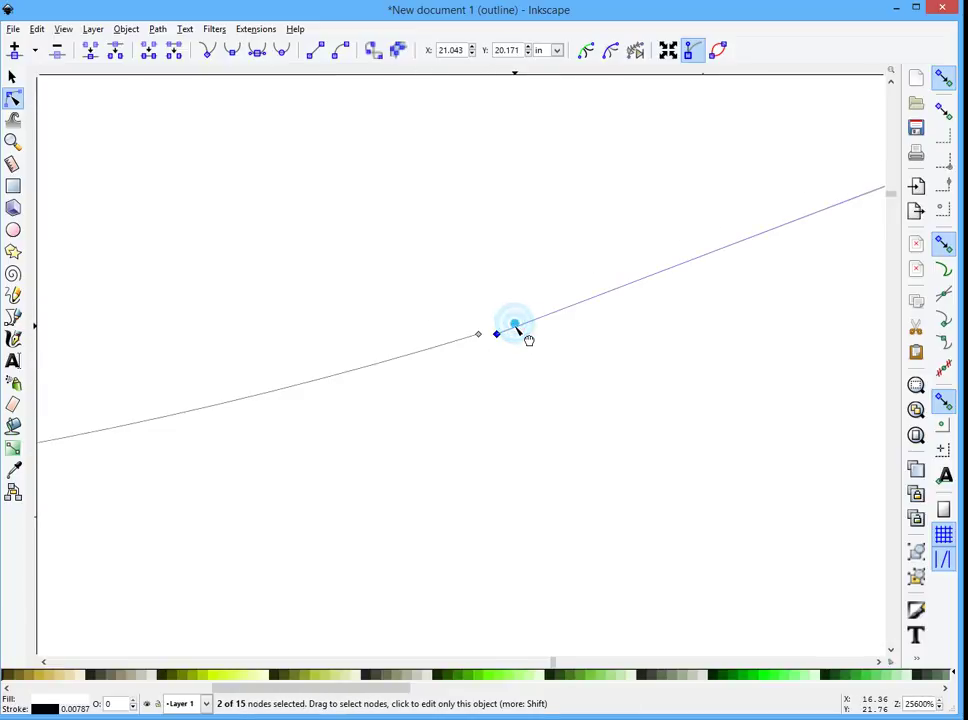
{"action": "left_click", "coordinate": [456, 340], "text": "shift"}
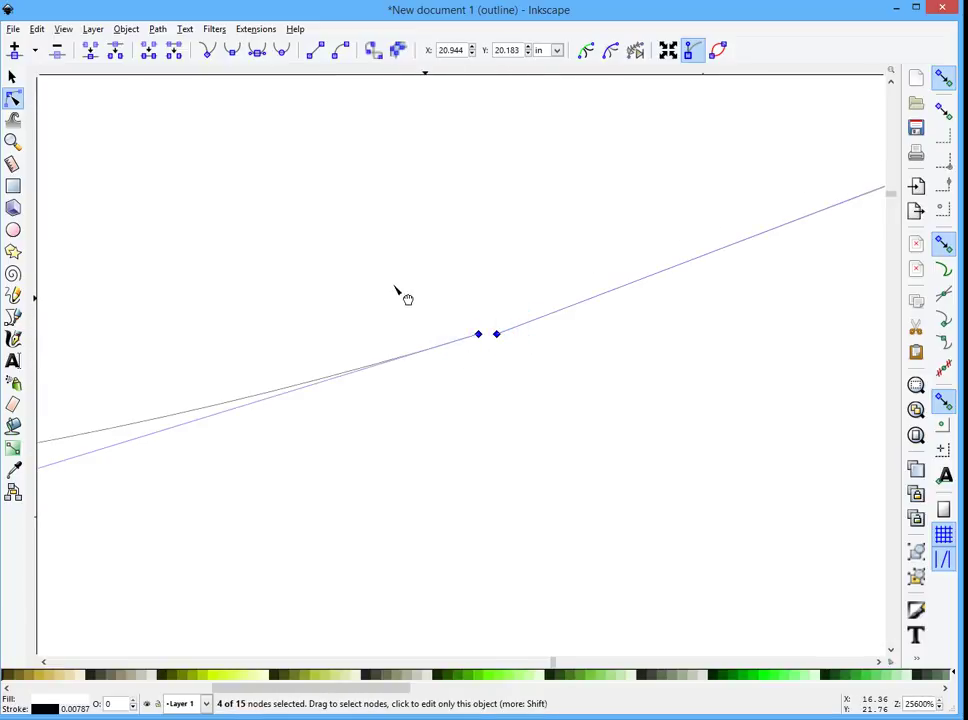
{"action": "left_click_drag", "start_coordinate": [395, 288], "coordinate": [443, 277]}
{"action": "left_click", "coordinate": [421, 258]}
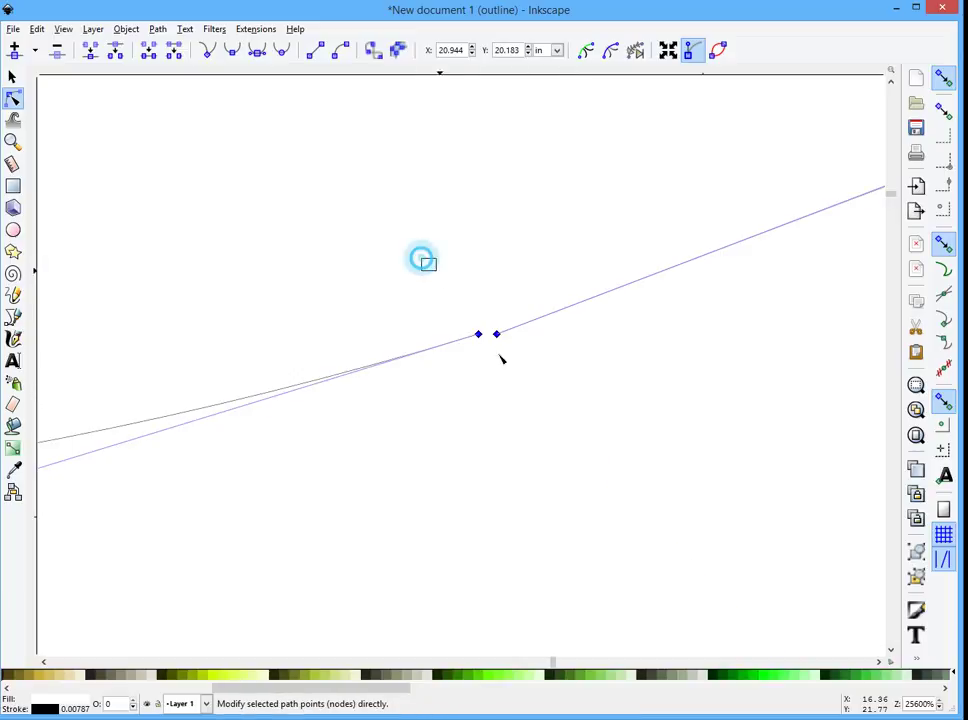
{"action": "left_click_drag", "start_coordinate": [502, 358], "coordinate": [549, 411]}
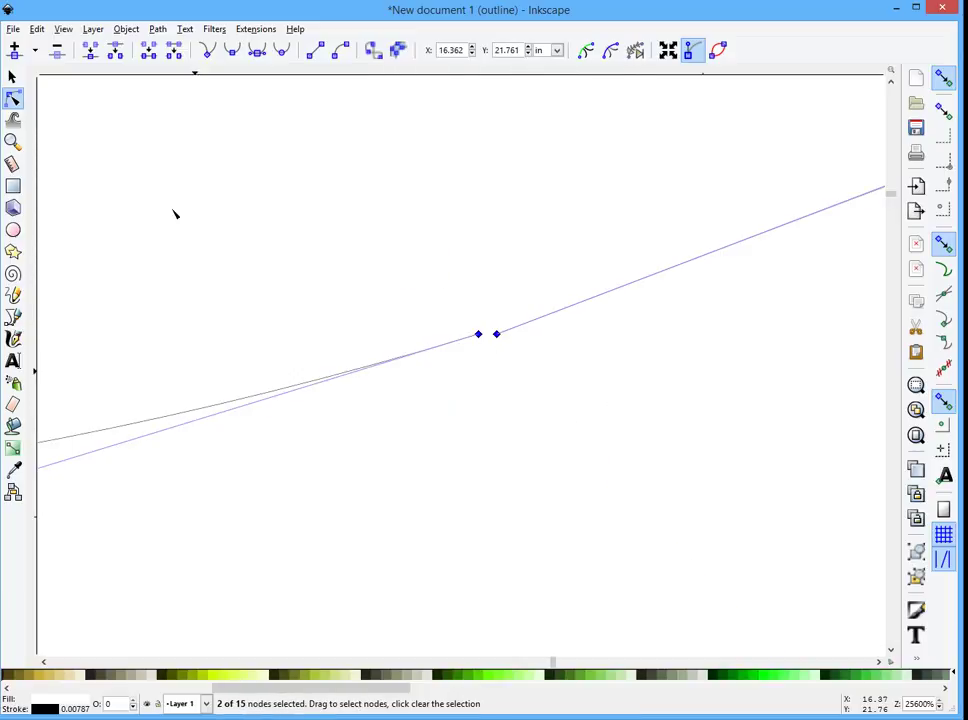
{"action": "left_click", "coordinate": [90, 52]}
{"action": "left_click", "coordinate": [143, 134]}
Nudge the curve's lower end node slightly, leaving the outline at 14 nodes.
{"action": "left_click_drag", "start_coordinate": [329, 352], "coordinate": [296, 365]}
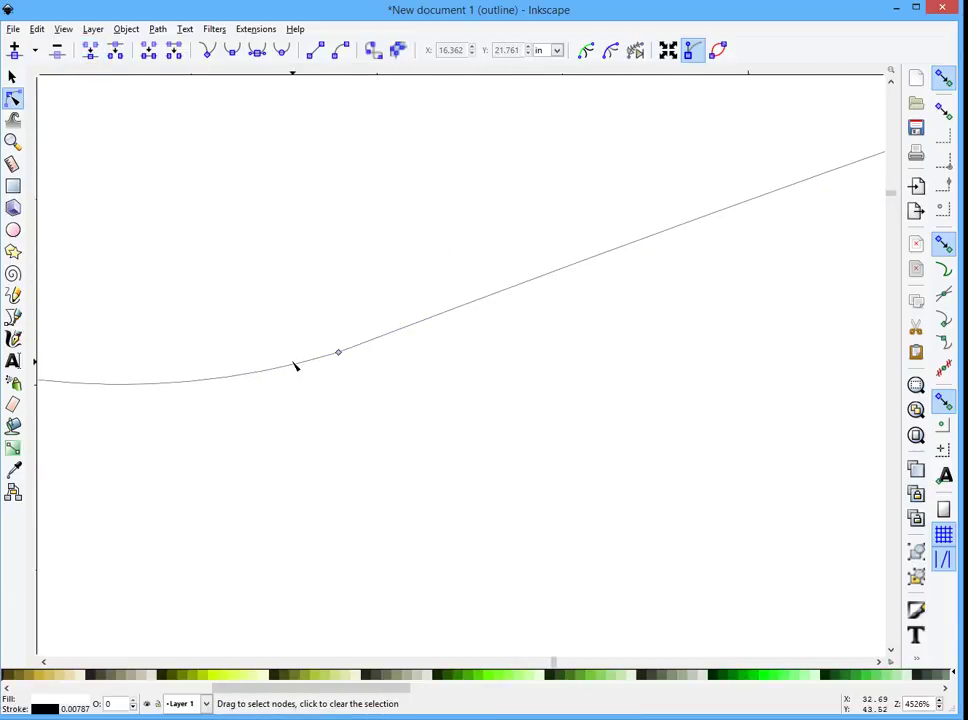
{"action": "scroll", "coordinate": [296, 365], "scroll_direction": "down", "scroll_amount": 3}
{"action": "scroll", "coordinate": [296, 365], "scroll_direction": "down", "scroll_amount": 3}
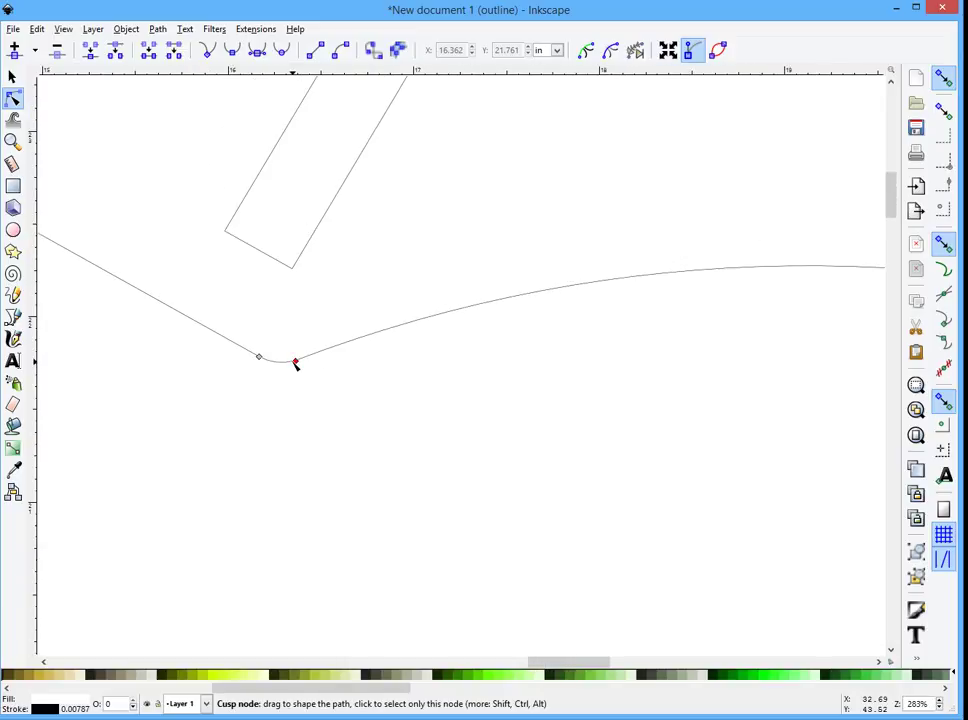
{"action": "scroll", "coordinate": [296, 365], "scroll_direction": "down", "scroll_amount": 6}
{"action": "left_click_drag", "start_coordinate": [528, 442], "coordinate": [533, 442]}
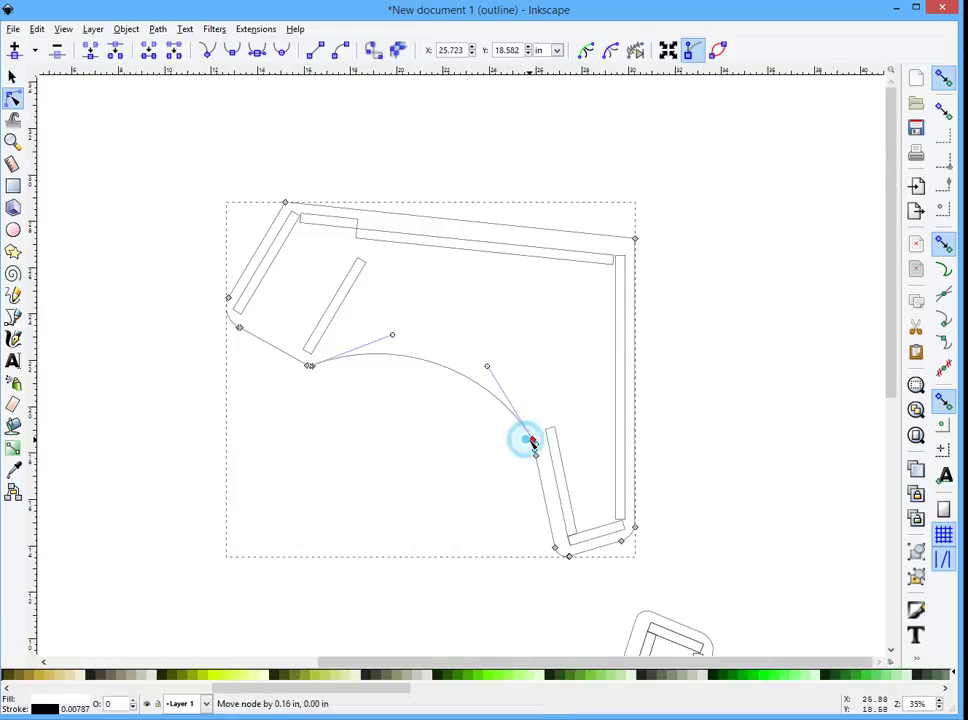
{"action": "scroll", "coordinate": [520, 448], "scroll_direction": "up", "scroll_amount": 6}
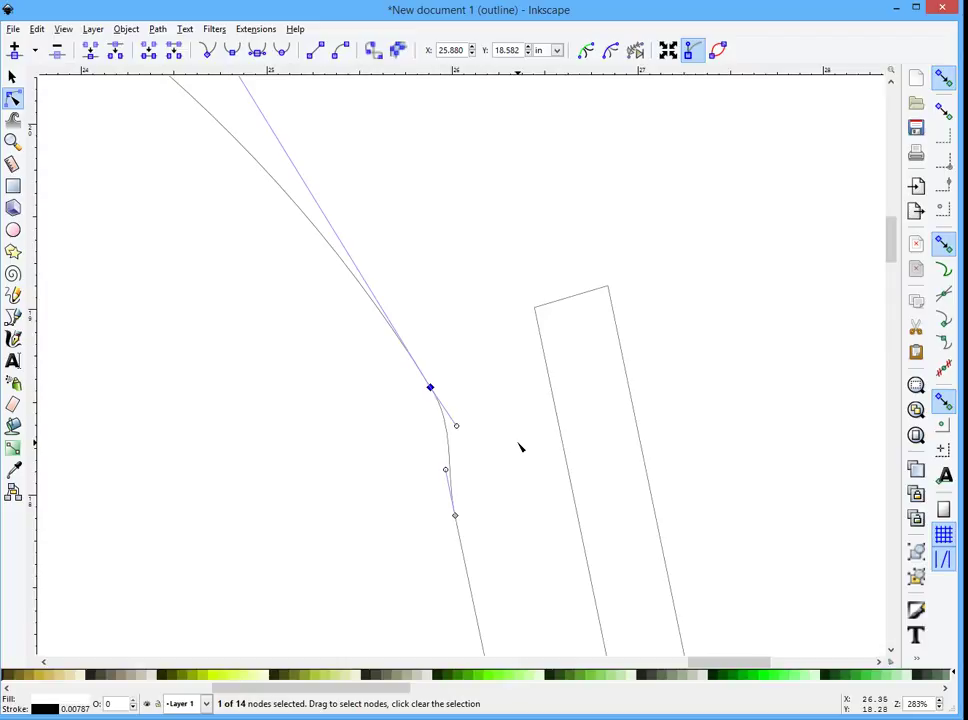
{"action": "scroll", "coordinate": [486, 415], "scroll_direction": "down", "scroll_amount": 8}
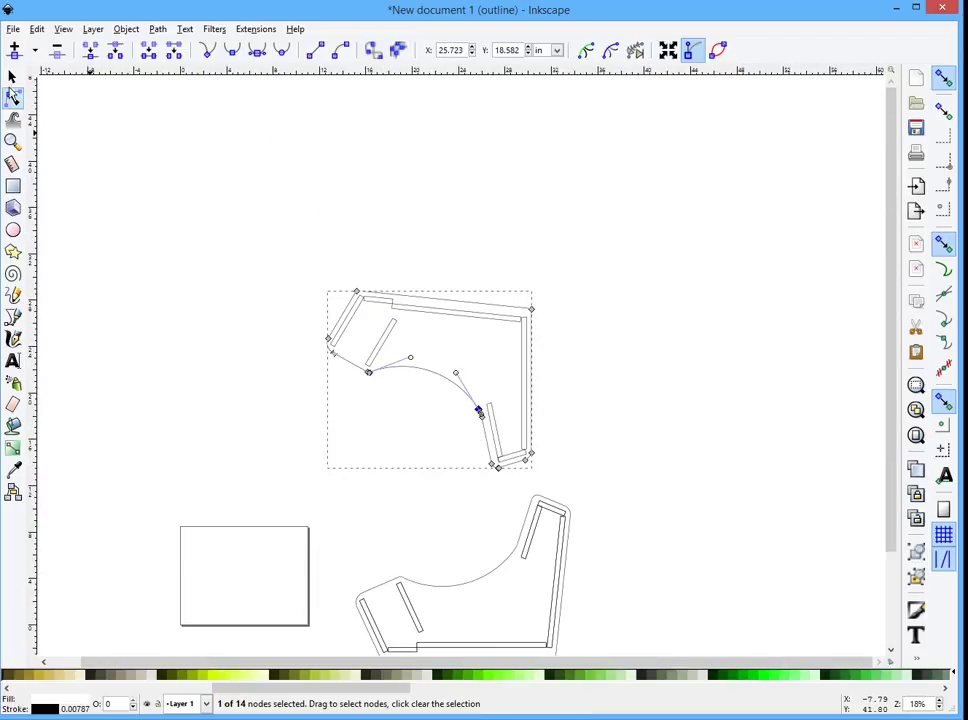
{"action": "left_click", "coordinate": [12, 77]}
{"action": "left_click", "coordinate": [244, 290]}
{"action": "left_click_drag", "start_coordinate": [248, 234], "coordinate": [593, 499]}
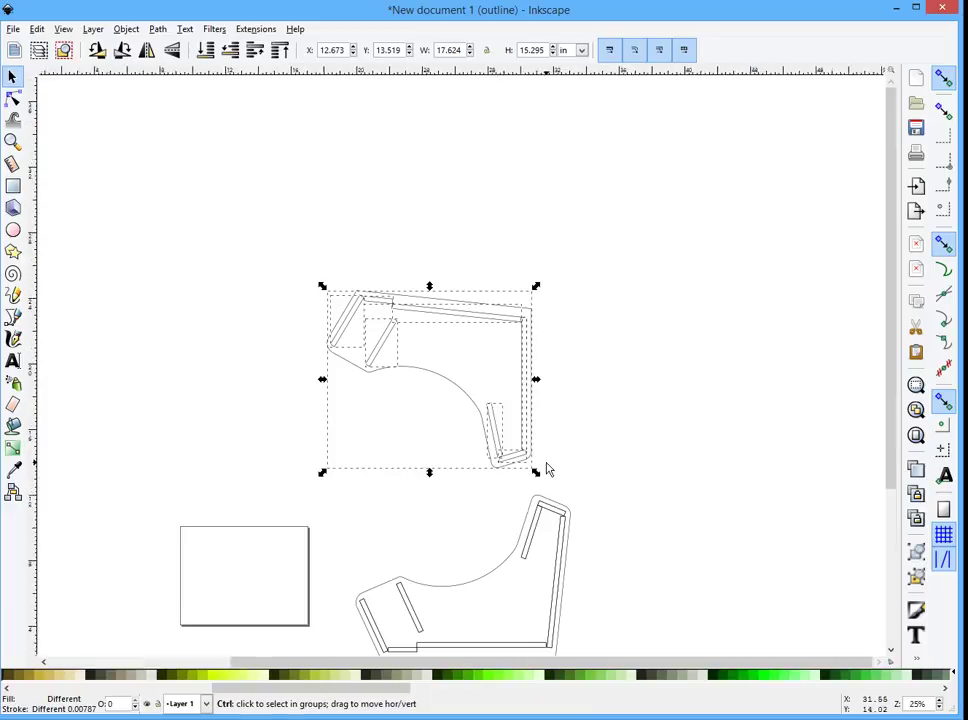
{"action": "scroll", "coordinate": [550, 468], "scroll_direction": "up", "scroll_amount": 2}
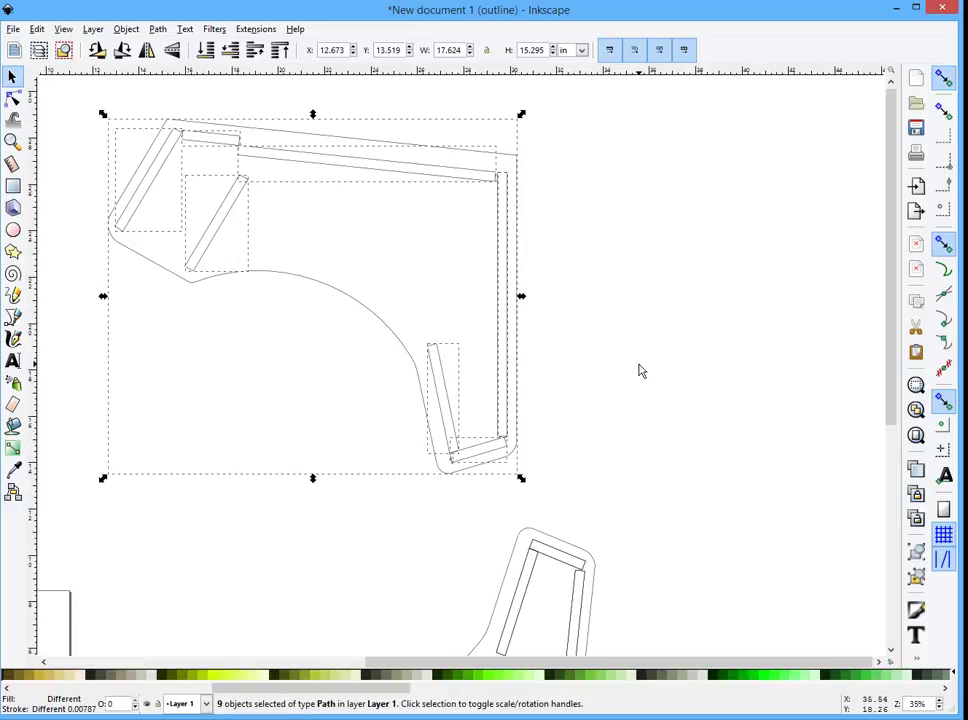
{"action": "left_click", "coordinate": [405, 403]}
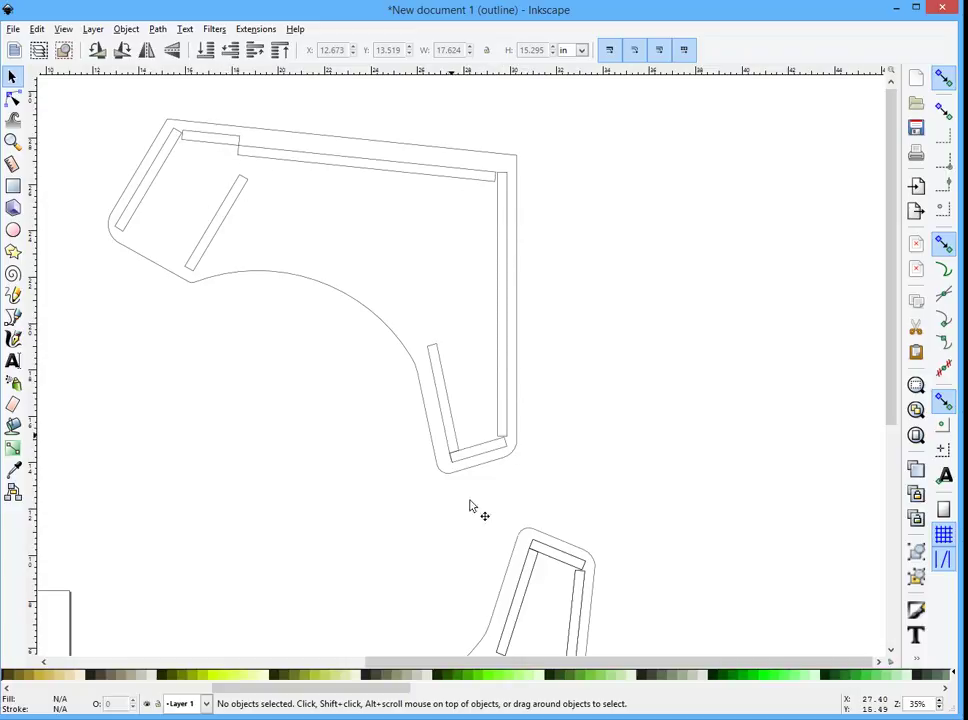
{"action": "left_click", "coordinate": [216, 236]}
{"action": "scroll", "coordinate": [207, 207], "scroll_direction": "up", "scroll_amount": 2}
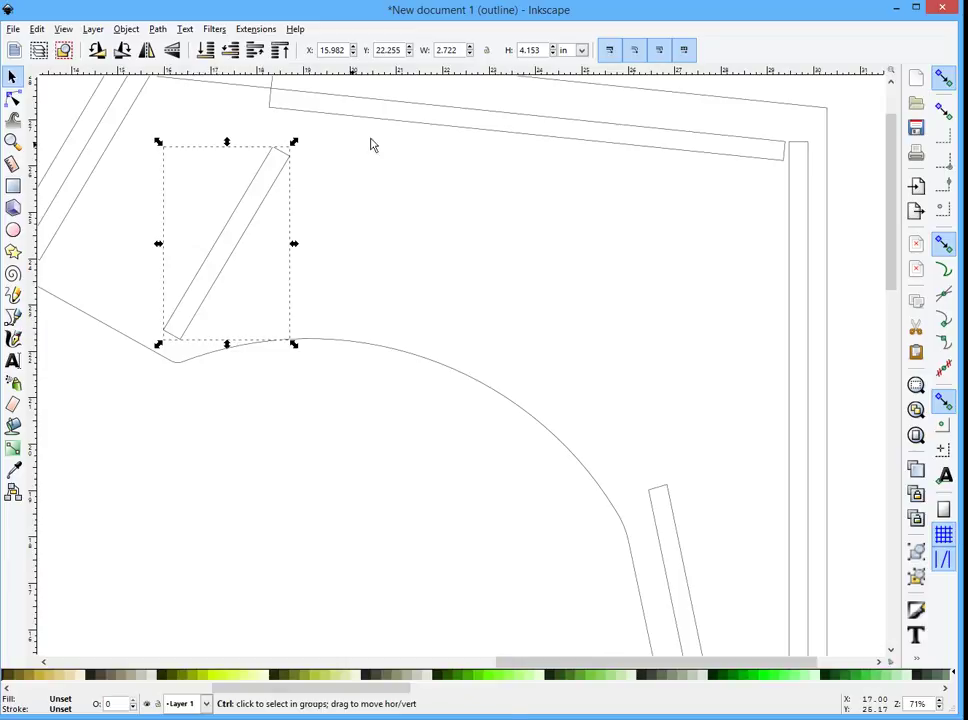
{"action": "left_click", "coordinate": [244, 270]}
{"action": "left_click_drag", "start_coordinate": [231, 255], "coordinate": [299, 302]}
{"action": "key", "text": "ctrl+z"}
{"action": "scroll", "coordinate": [296, 277], "scroll_direction": "down", "scroll_amount": 2}
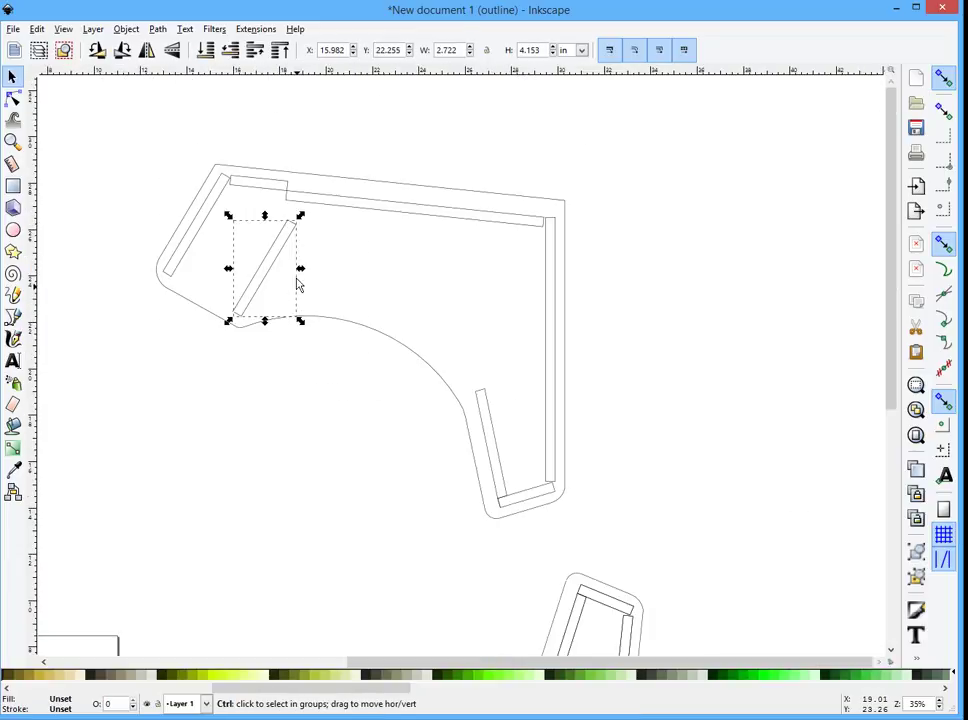
{"action": "left_click", "coordinate": [492, 432]}
{"action": "scroll", "coordinate": [506, 445], "scroll_direction": "down", "scroll_amount": 2}
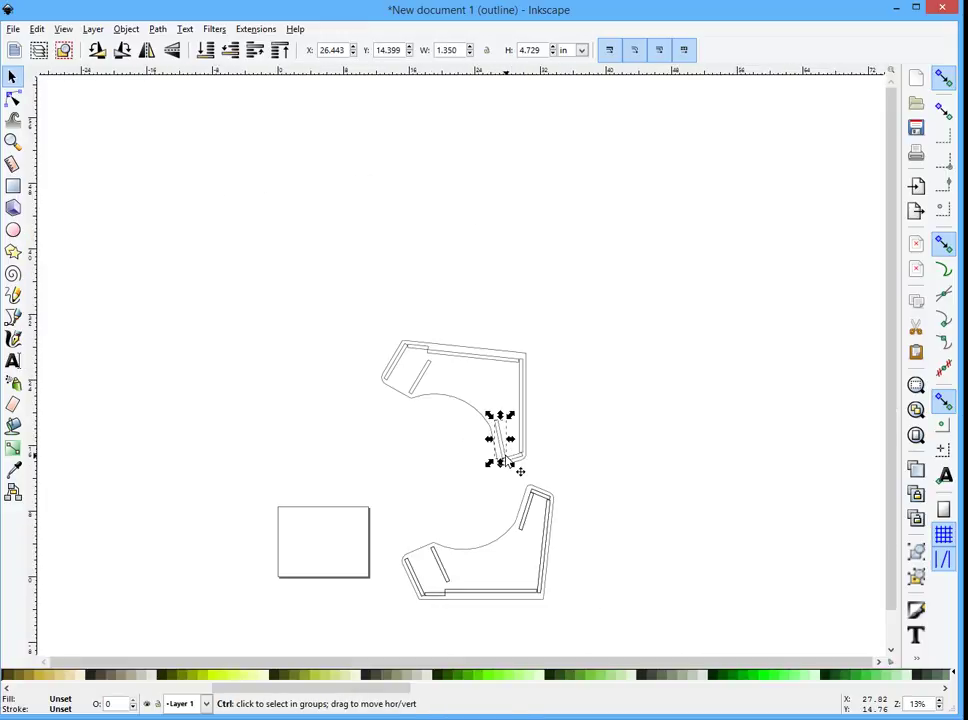
{"action": "scroll", "coordinate": [512, 458], "scroll_direction": "up", "scroll_amount": 3}
{"action": "left_click_drag", "start_coordinate": [417, 240], "coordinate": [597, 504]}
{"action": "scroll", "coordinate": [598, 505], "scroll_direction": "up", "scroll_amount": 2}
{"action": "scroll", "coordinate": [598, 505], "scroll_direction": "up", "scroll_amount": 1}
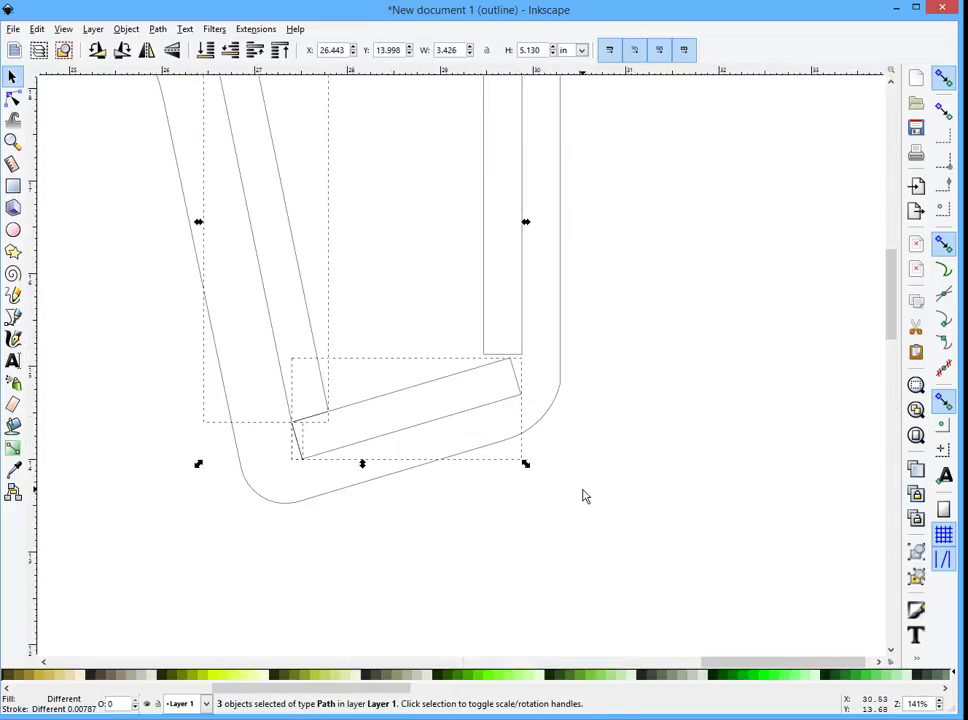
{"action": "left_click", "coordinate": [585, 496]}
{"action": "left_click", "coordinate": [298, 437]}
{"action": "left_click_drag", "start_coordinate": [283, 445], "coordinate": [157, 447]}
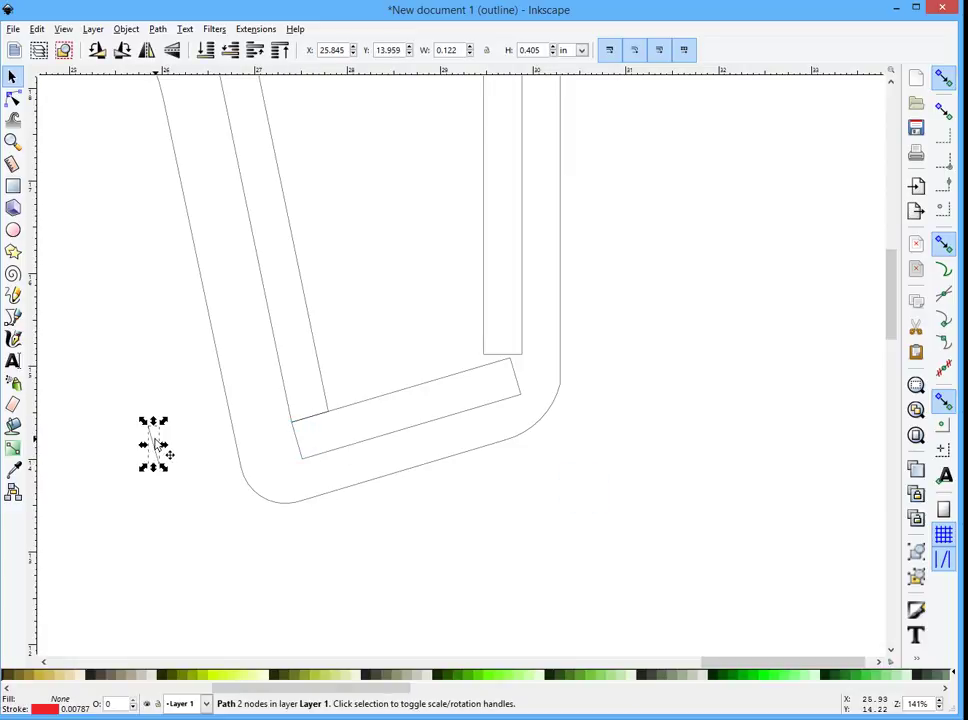
{"action": "key", "text": "Delete"}
{"action": "key", "text": "End"}
{"action": "key", "text": "ctrl+z"}
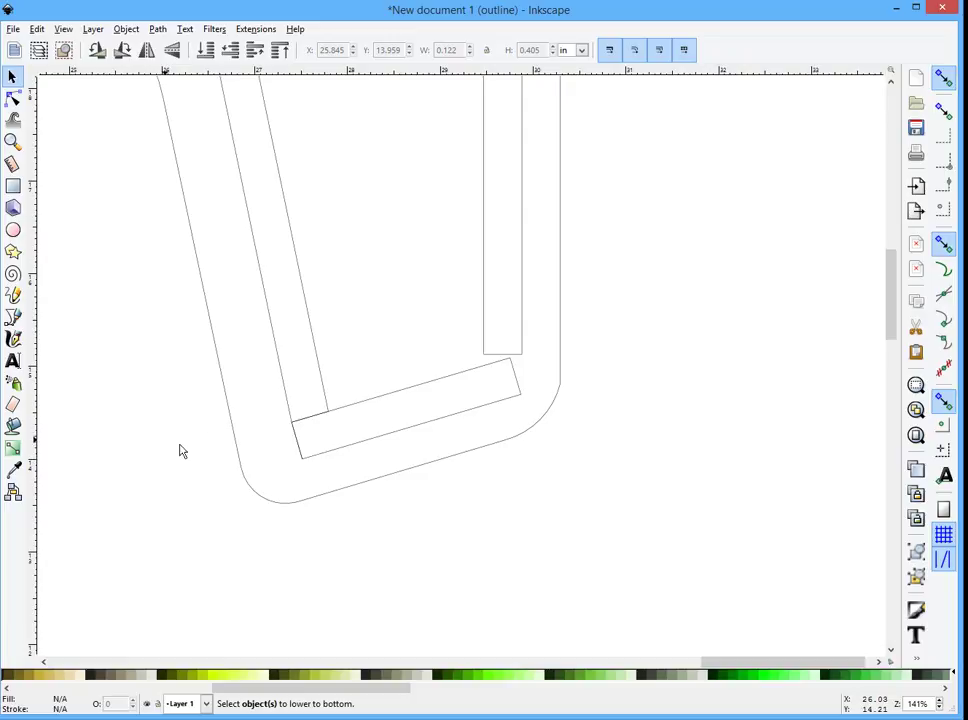
{"action": "left_click", "coordinate": [324, 410]}
{"action": "left_click", "coordinate": [114, 330]}
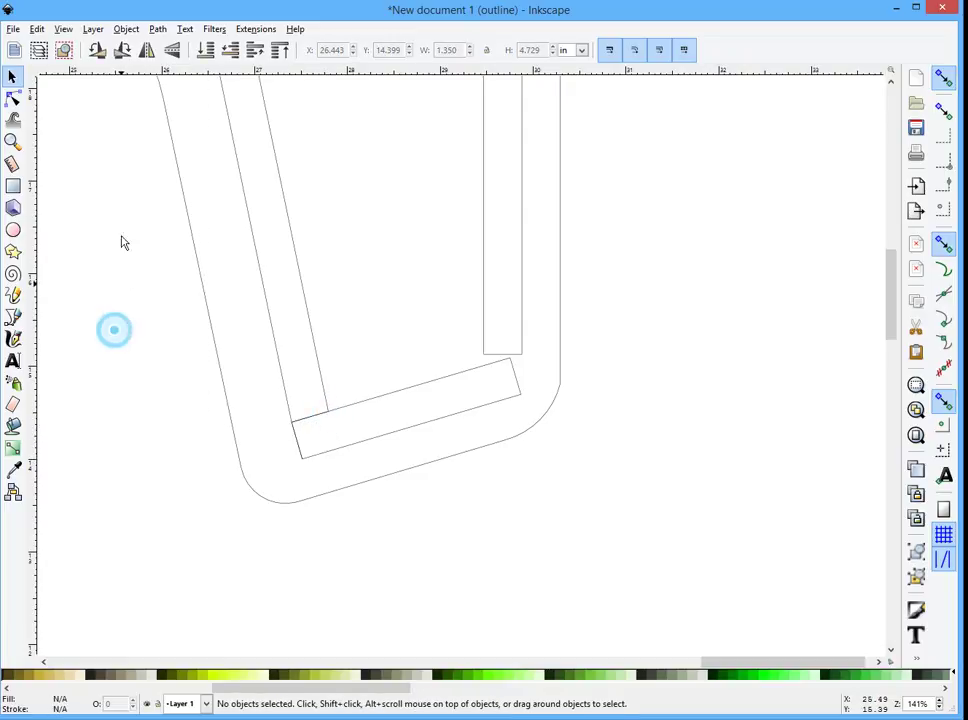
{"action": "left_click_drag", "start_coordinate": [110, 212], "coordinate": [674, 551]}
{"action": "scroll", "coordinate": [269, 355], "scroll_direction": "up", "scroll_amount": 3}
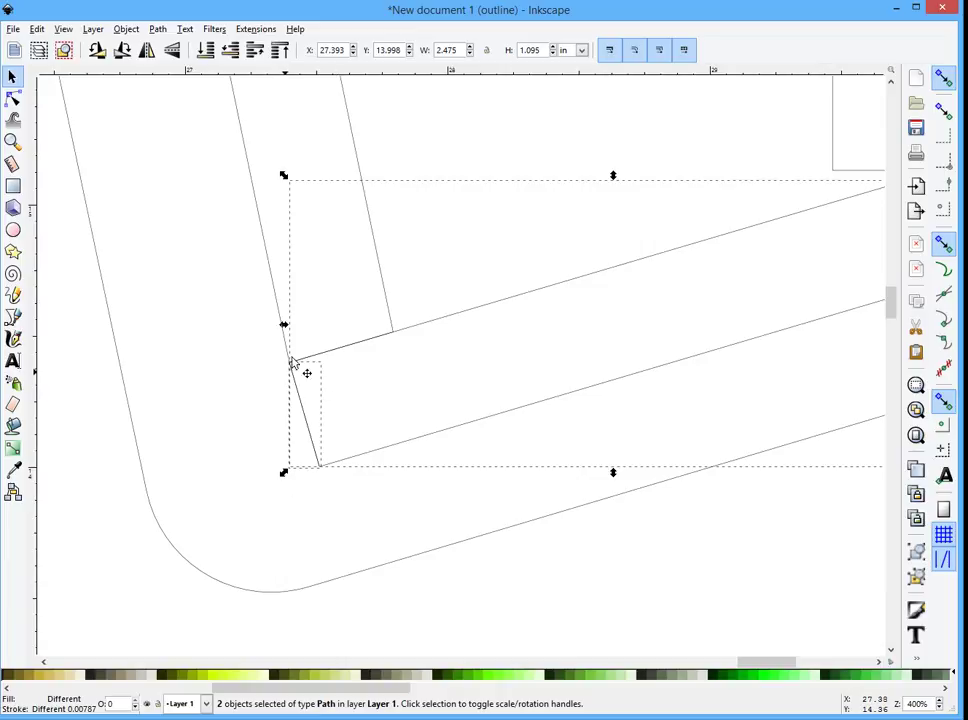
{"action": "left_click", "coordinate": [319, 524]}
{"action": "scroll", "coordinate": [319, 524], "scroll_direction": "down", "scroll_amount": 6}
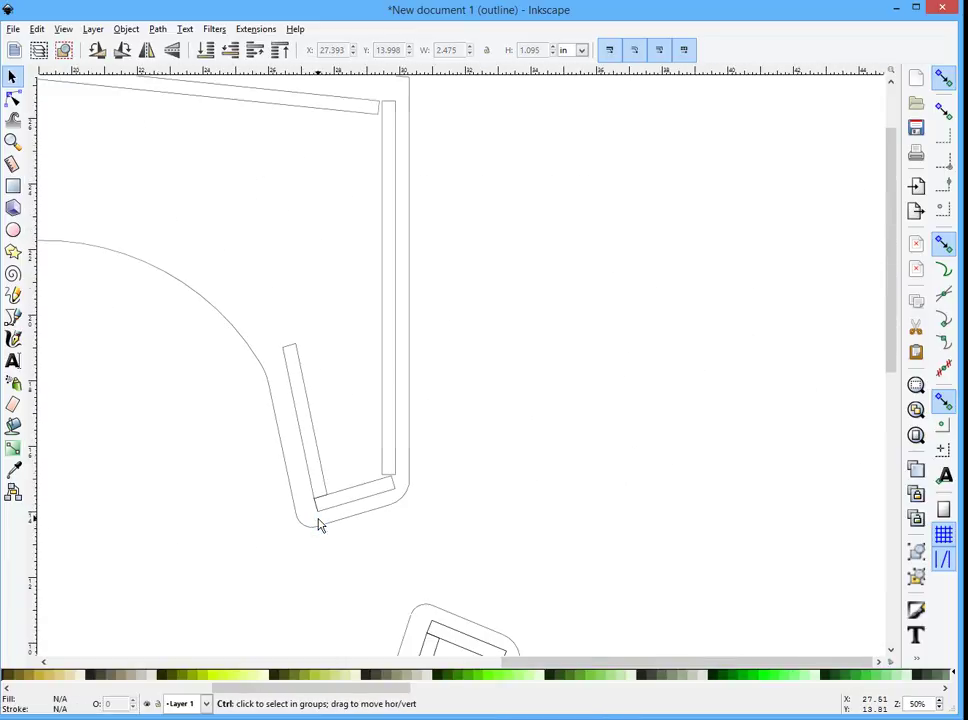
{"action": "scroll", "coordinate": [319, 524], "scroll_direction": "up", "scroll_amount": 3}
{"action": "left_click", "coordinate": [257, 520], "text": "ctrl"}
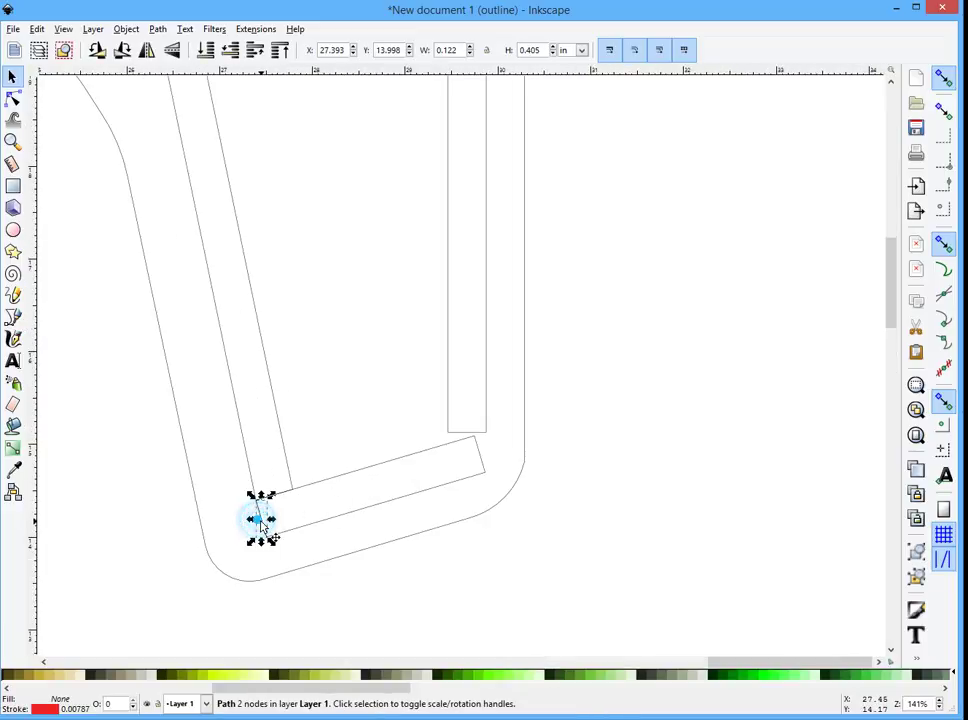
{"action": "key", "text": "Escape"}
{"action": "scroll", "coordinate": [335, 514], "scroll_direction": "down", "scroll_amount": 4}
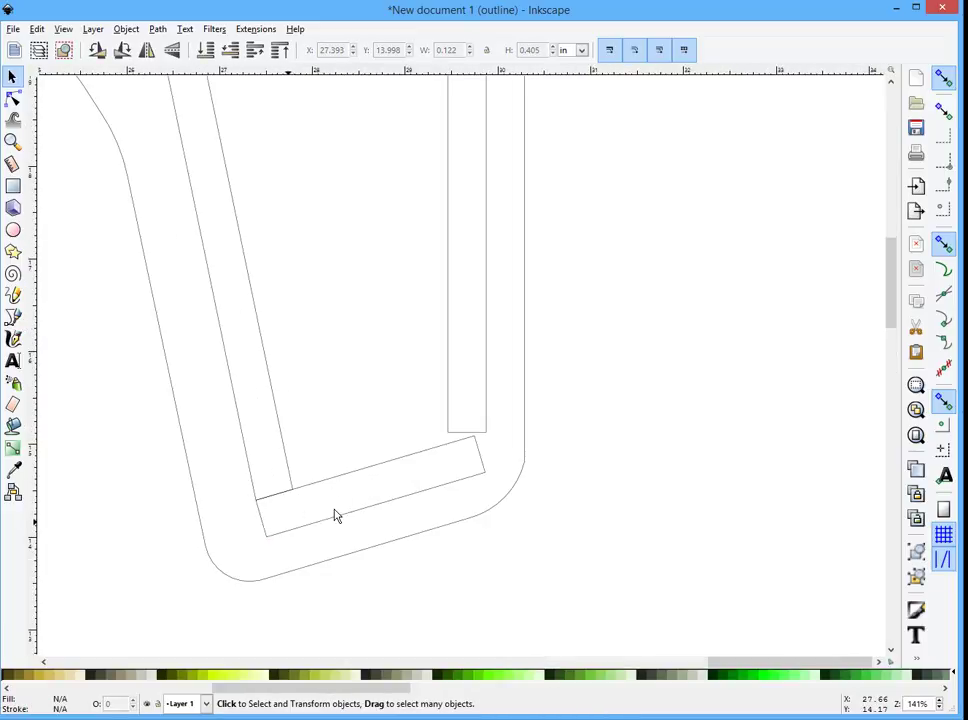